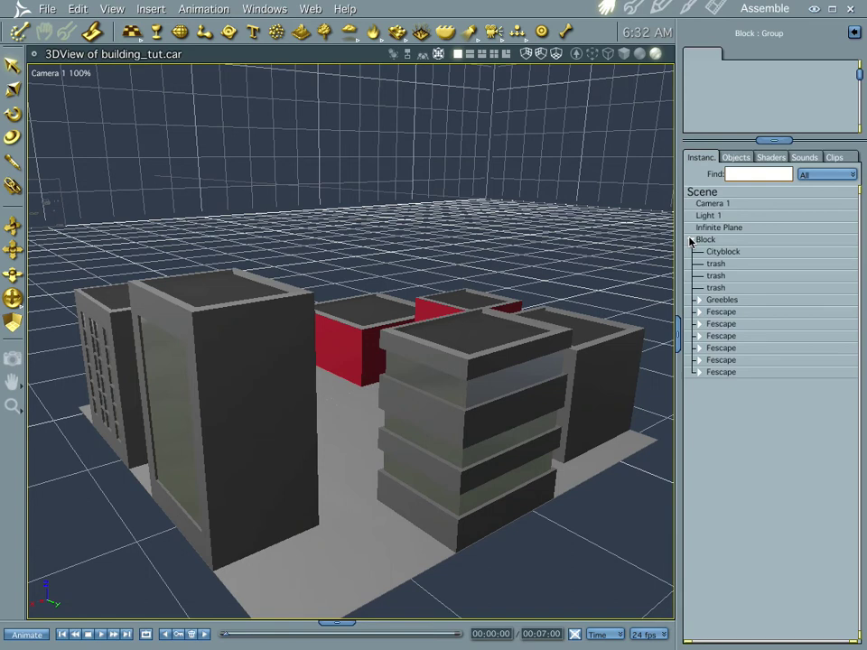
- Examine the city block's buildings from above and list the objects inside the Block group
{"action": "left_click", "coordinate": [691, 241]}
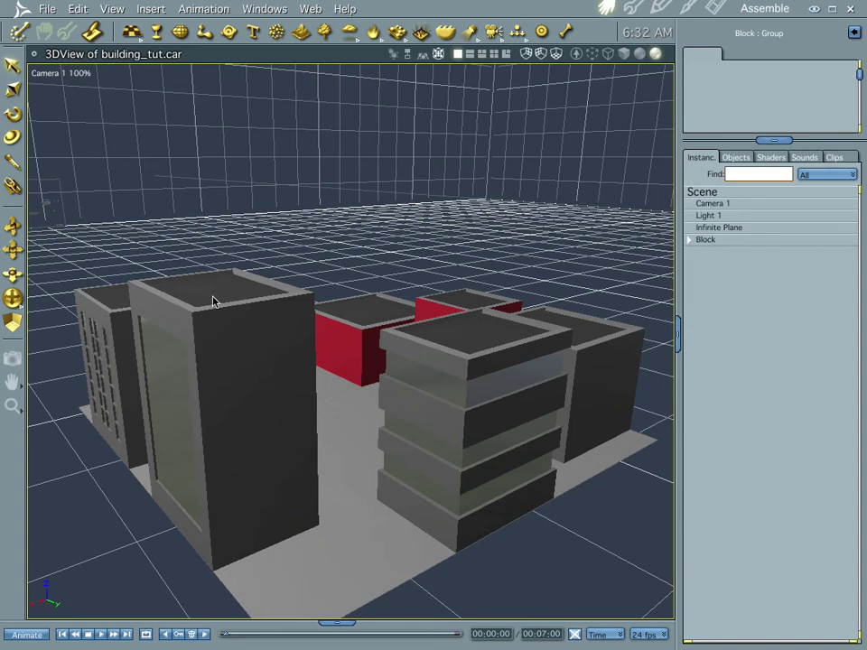
{"action": "left_click_drag", "start_coordinate": [213, 295], "coordinate": [317, 378]}
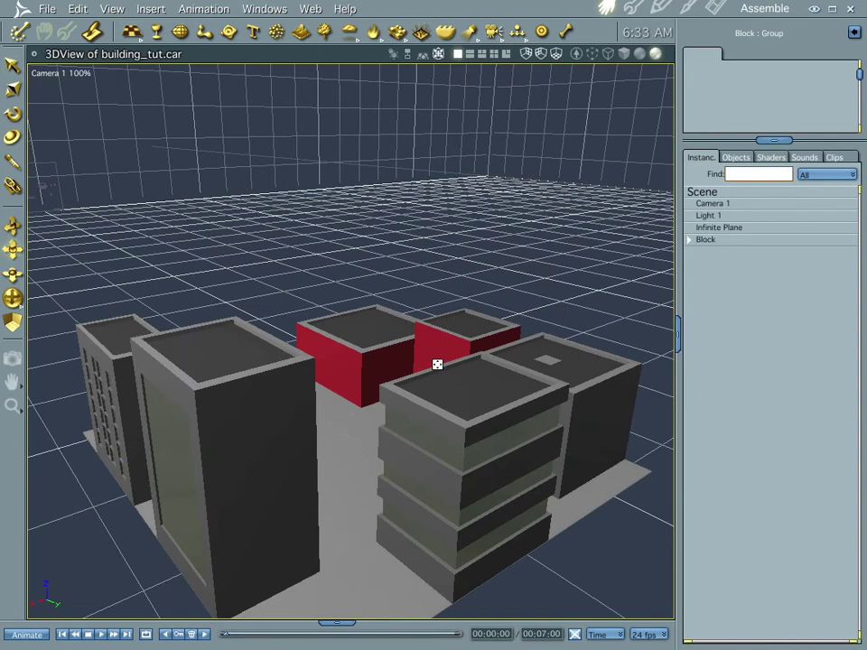
{"action": "left_click_drag", "start_coordinate": [437, 366], "coordinate": [433, 327]}
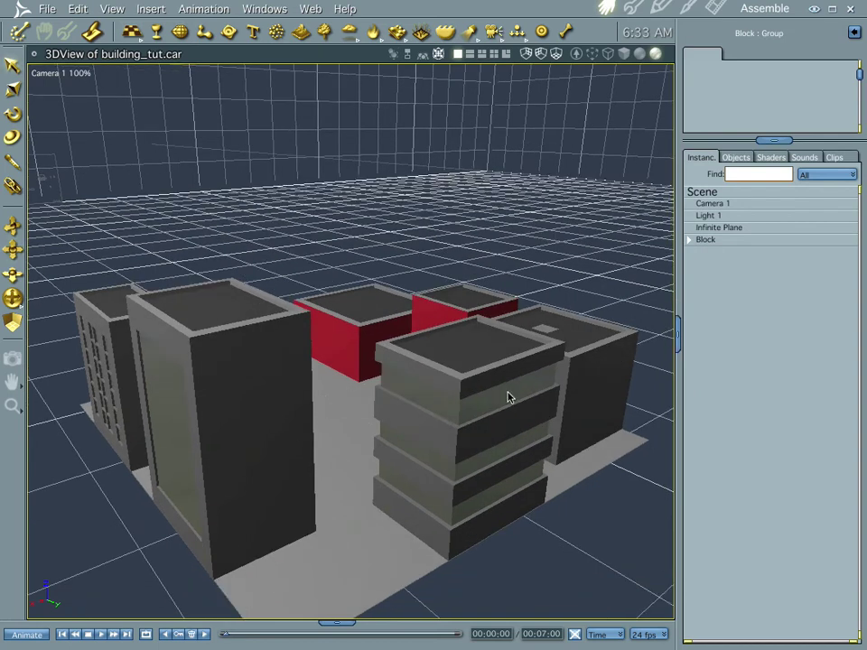
{"action": "left_click_drag", "start_coordinate": [507, 398], "coordinate": [511, 403]}
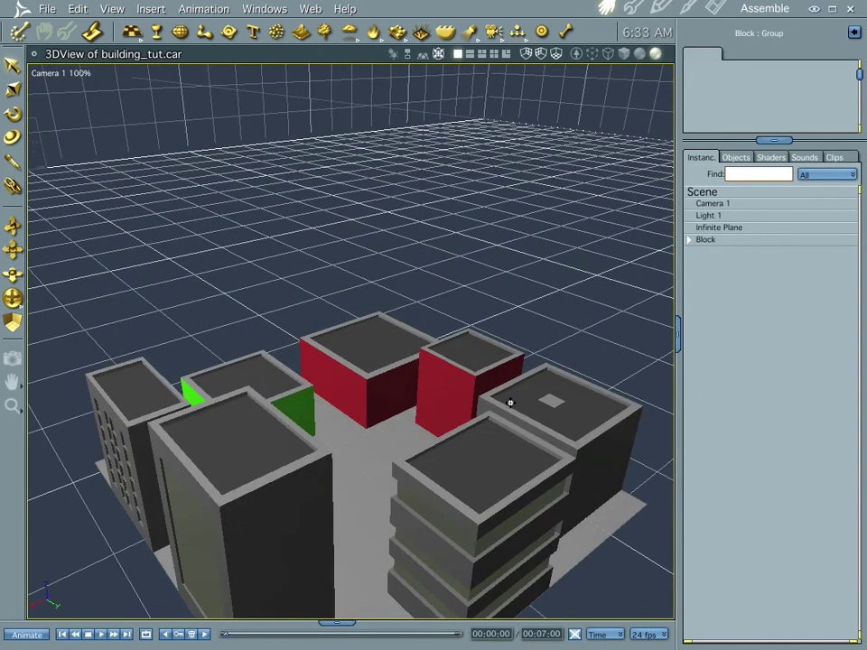
{"action": "left_click", "coordinate": [690, 240]}
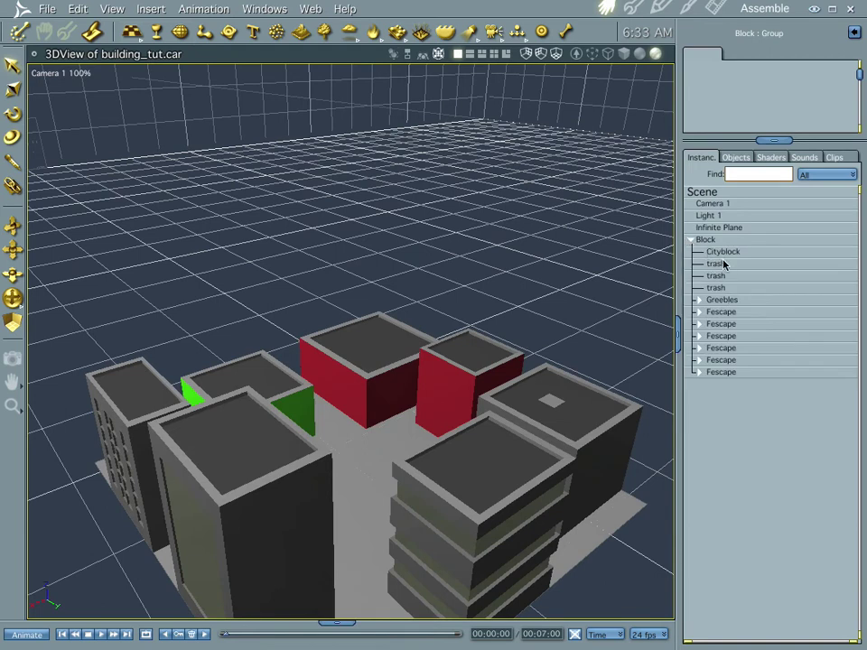
- Raise the Greebles group so its details stand above the building roofs, and render the scene
{"action": "left_click", "coordinate": [723, 300]}
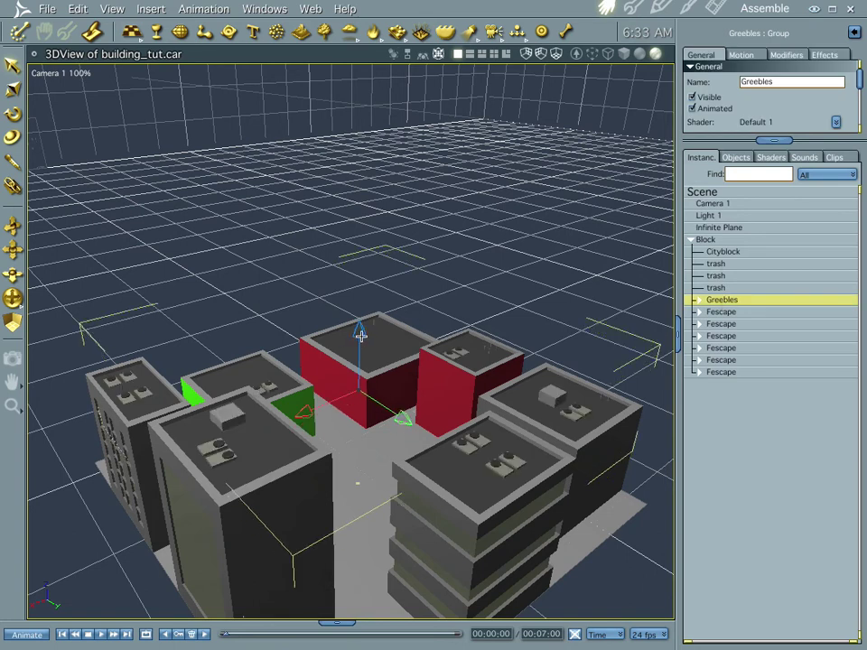
{"action": "left_click_drag", "start_coordinate": [360, 333], "coordinate": [359, 327]}
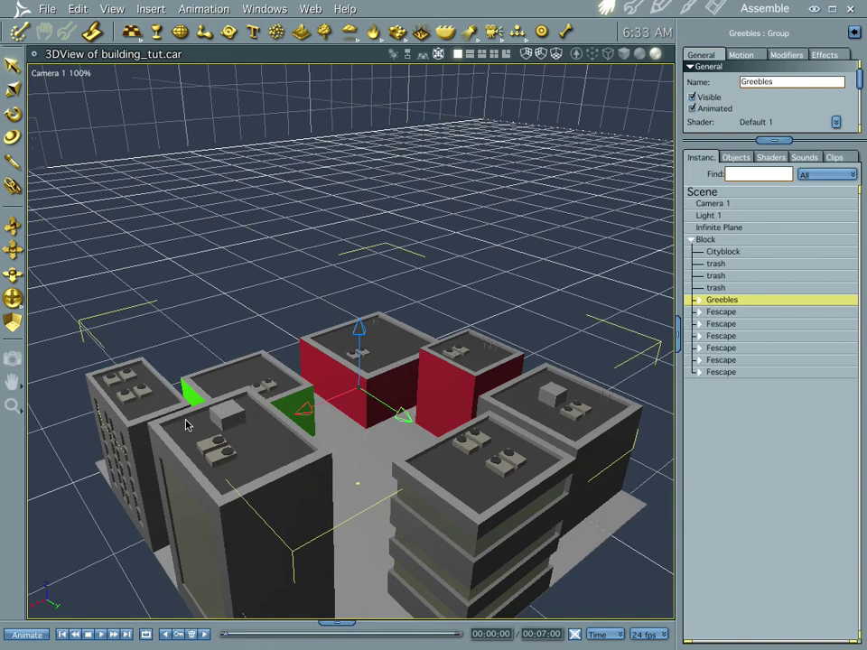
{"action": "middle_click_drag", "start_coordinate": [157, 461], "coordinate": [184, 461]}
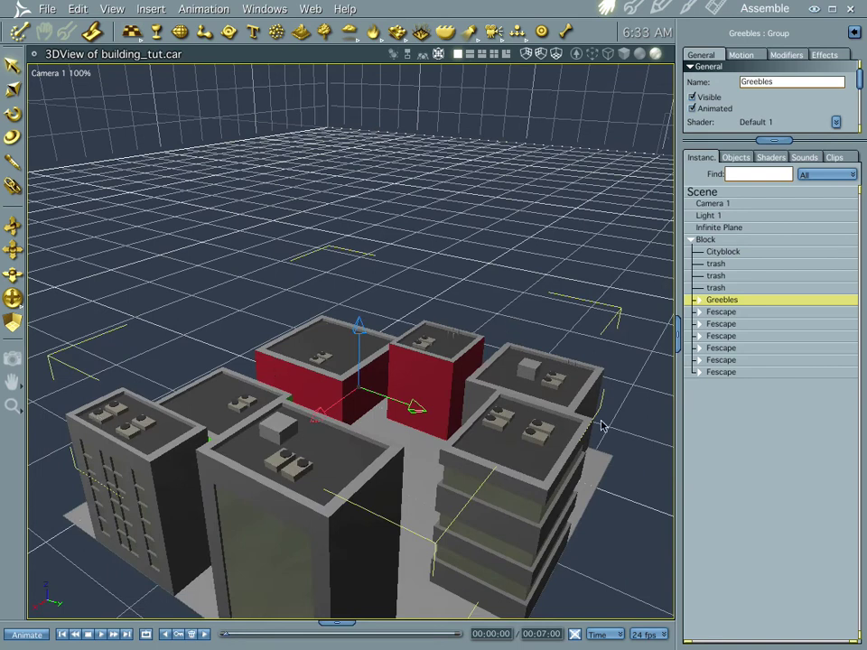
{"action": "middle_click_drag", "start_coordinate": [352, 472], "coordinate": [356, 461]}
{"action": "key", "text": "ctrl+r"}
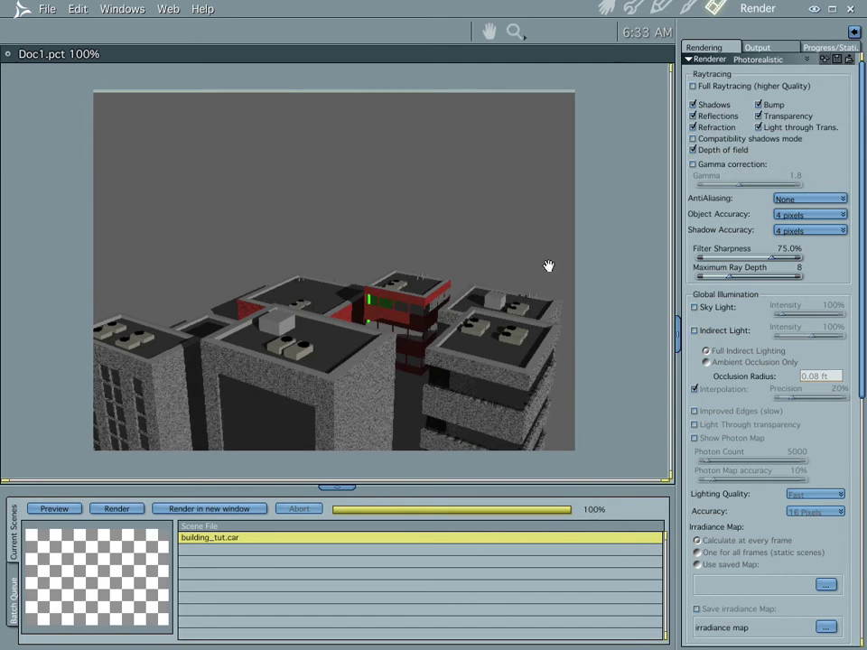
- Lower the Greebles group below the roofs, render the bare rooftops for comparison, and raise the group back up
{"action": "left_click", "coordinate": [602, 9]}
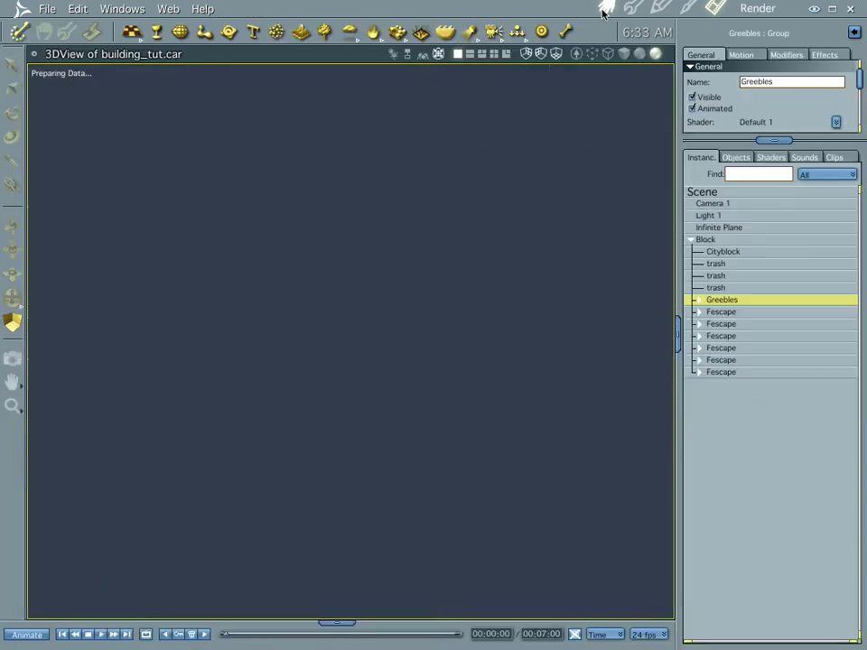
{"action": "left_click_drag", "start_coordinate": [358, 327], "coordinate": [358, 331]}
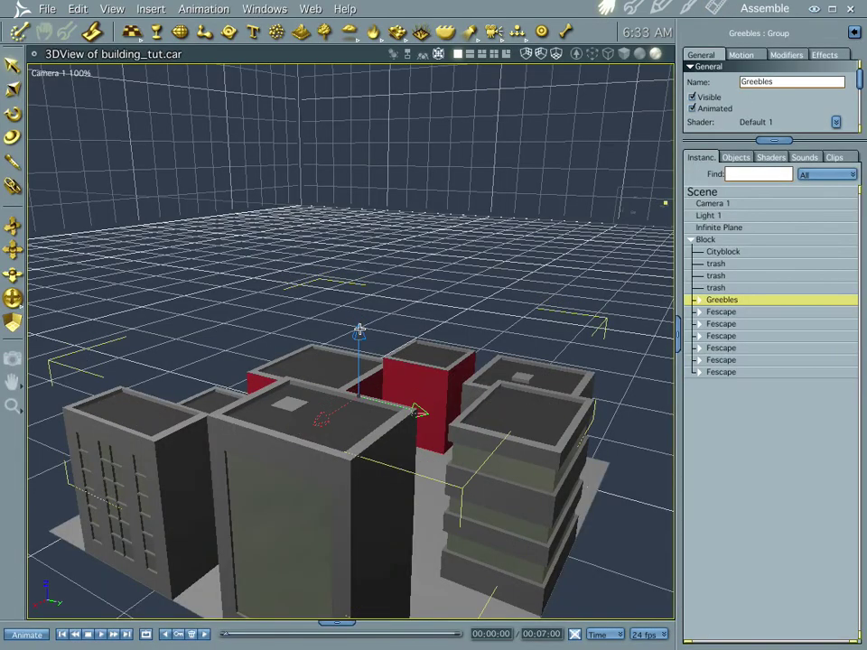
{"action": "key", "text": "ctrl+r"}
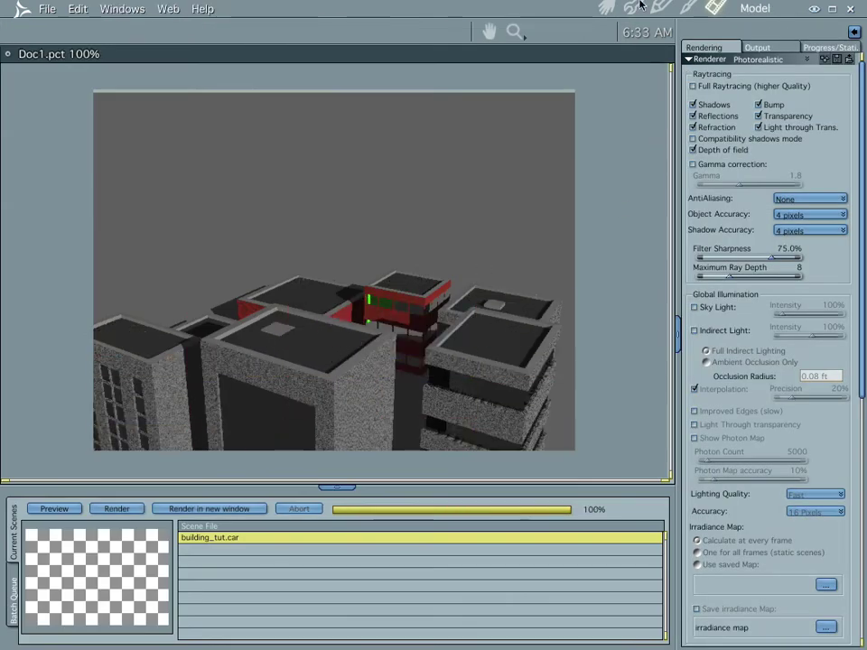
{"action": "left_click", "coordinate": [605, 7]}
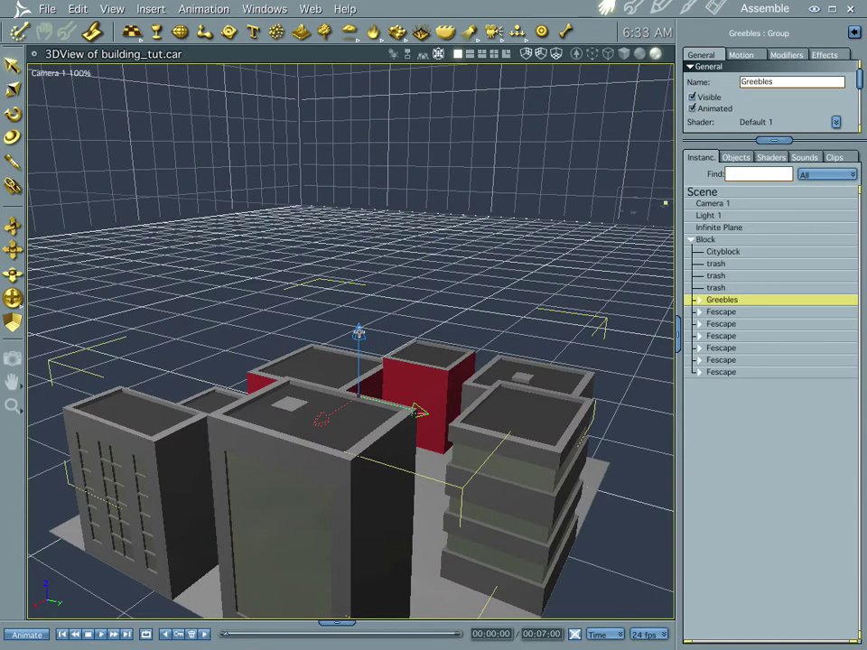
{"action": "left_click_drag", "start_coordinate": [359, 331], "coordinate": [359, 321]}
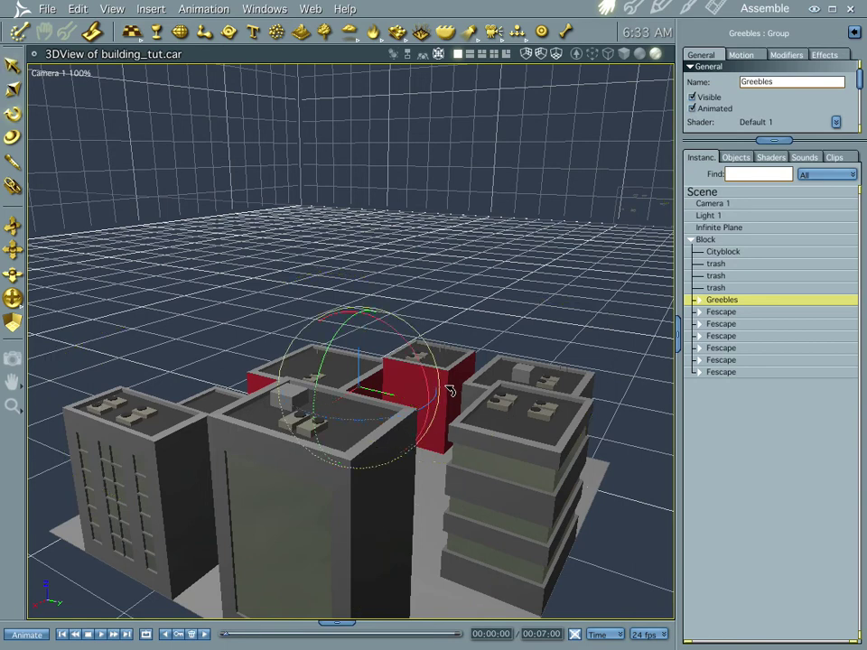
- Select the Cityblock object and inspect the buildings and their rooftop details from above
{"action": "left_click", "coordinate": [511, 277]}
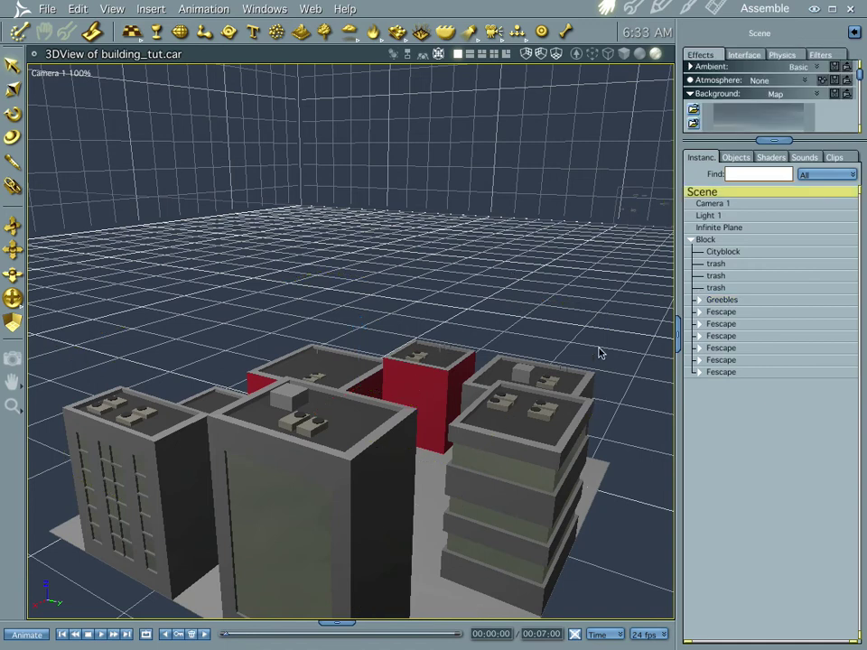
{"action": "left_click", "coordinate": [440, 355]}
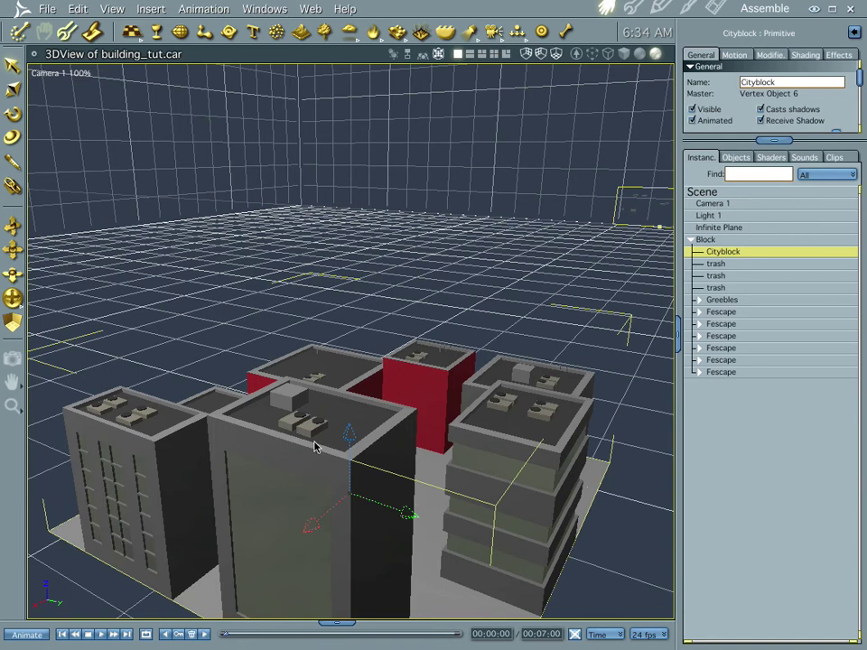
{"action": "mouse_move", "coordinate": [310, 425]}
{"action": "middle_mouse_down"}
{"action": "mouse_move", "coordinate": [310, 436]}
{"action": "mouse_move", "coordinate": [319, 430]}
{"action": "middle_mouse_up"}
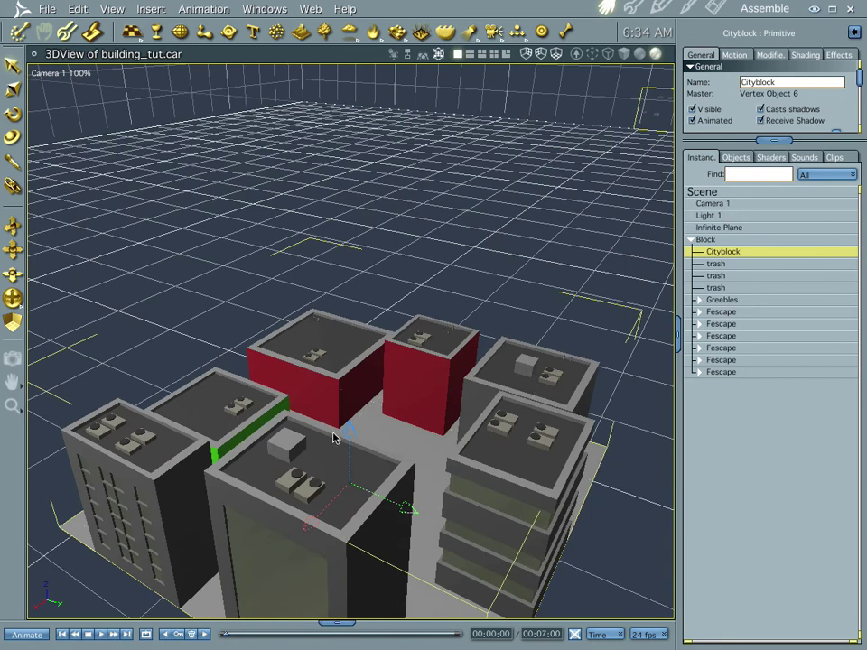
{"action": "key", "text": "2"}
{"action": "left_click_drag", "start_coordinate": [351, 437], "coordinate": [388, 384]}
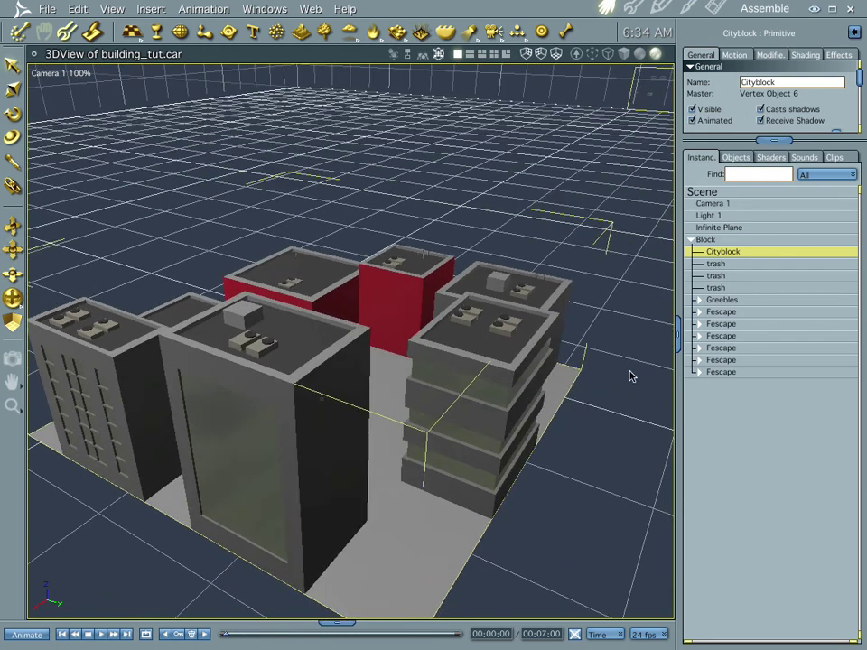
- Find the trash objects in the alley between the grey and red buildings and select the middle trash entry's container
{"action": "left_click", "coordinate": [722, 264]}
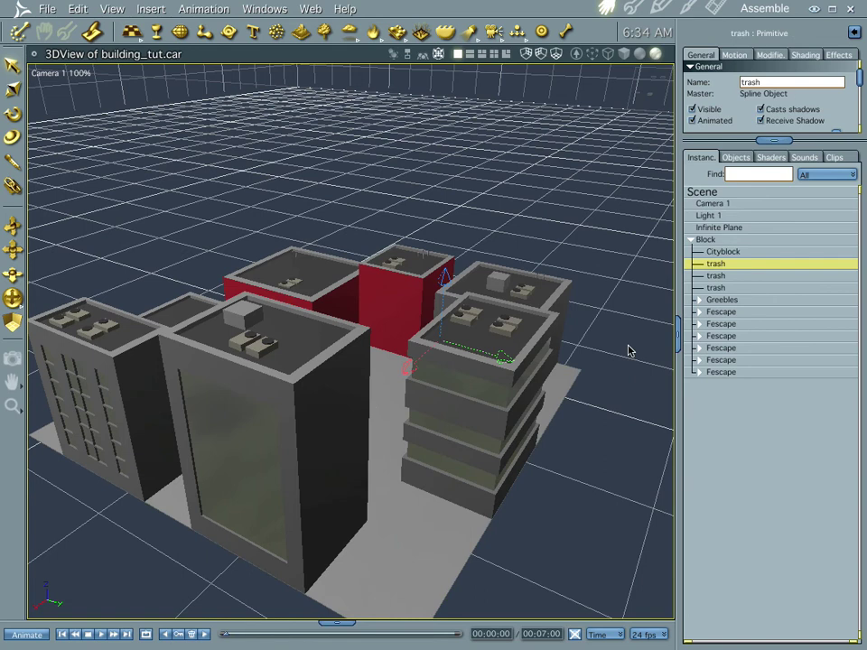
{"action": "left_click", "coordinate": [715, 277]}
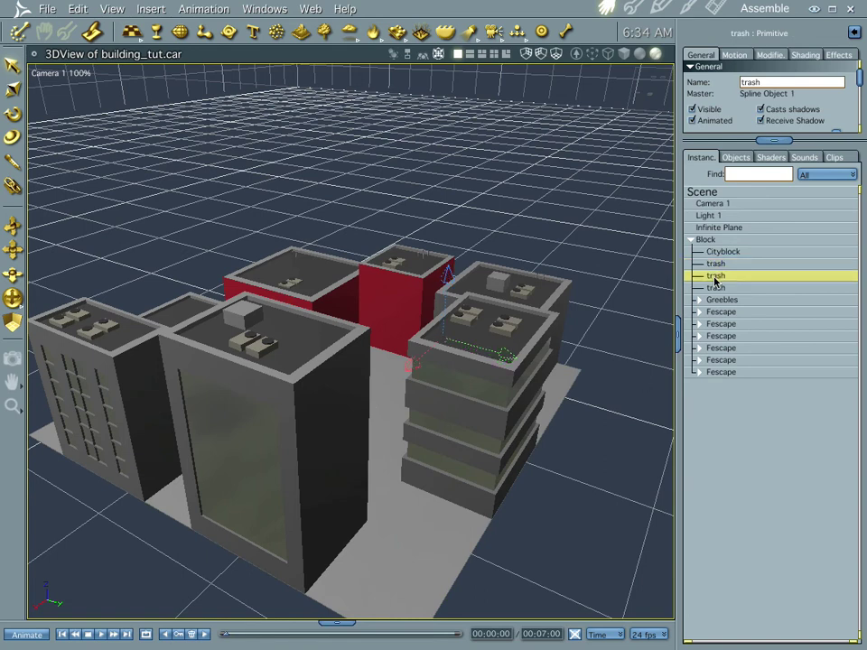
{"action": "left_click_drag", "start_coordinate": [612, 362], "coordinate": [464, 389]}
{"action": "left_click", "coordinate": [482, 370]}
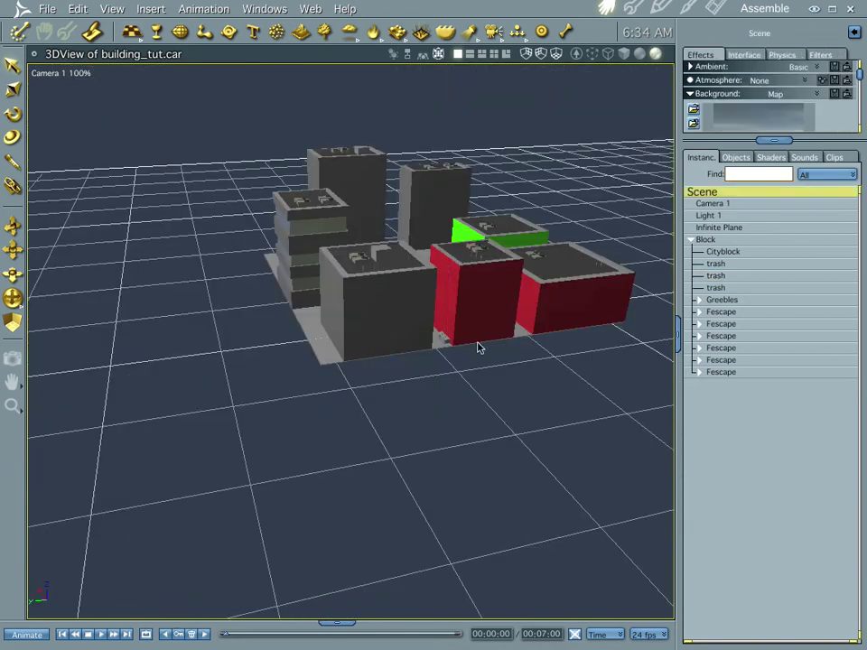
{"action": "left_click", "coordinate": [484, 341]}
{"action": "left_click_drag", "start_coordinate": [502, 395], "coordinate": [479, 354], "text": "ctrl+alt"}
{"action": "scroll", "coordinate": [479, 354], "scroll_direction": "up", "scroll_amount": 5}
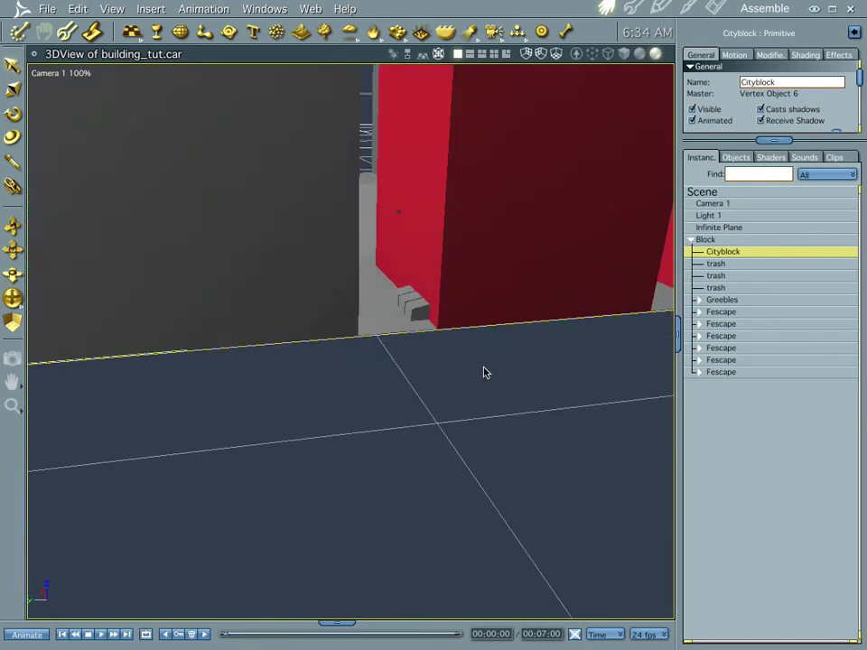
{"action": "middle_click_drag", "start_coordinate": [514, 330], "coordinate": [513, 367]}
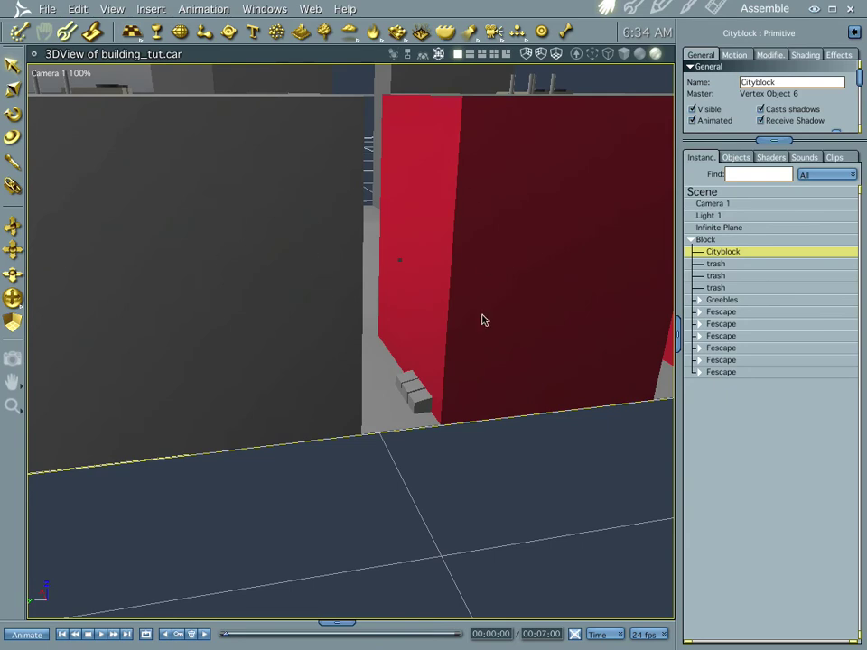
{"action": "scroll", "coordinate": [456, 318], "scroll_direction": "down", "scroll_amount": 5}
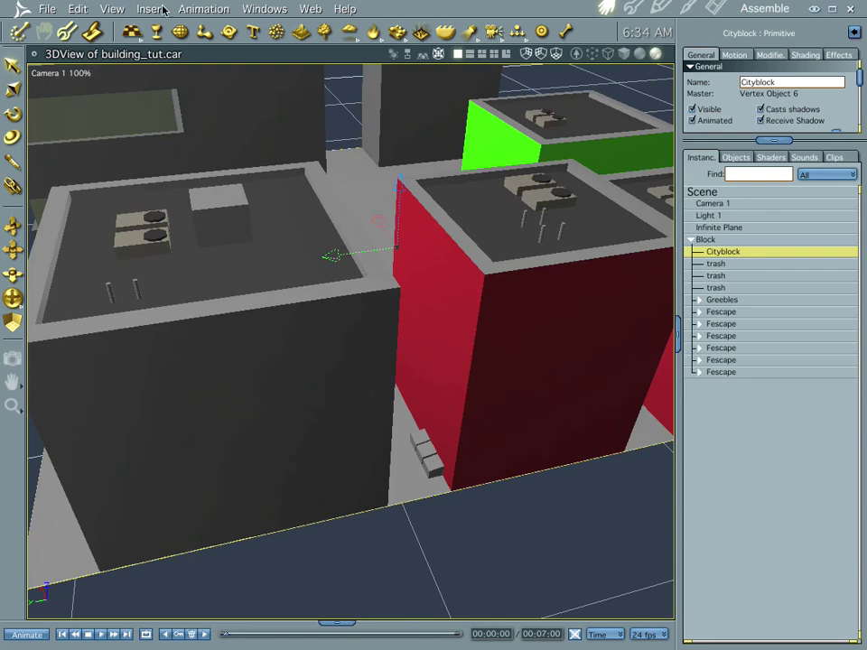
{"action": "left_click", "coordinate": [511, 540]}
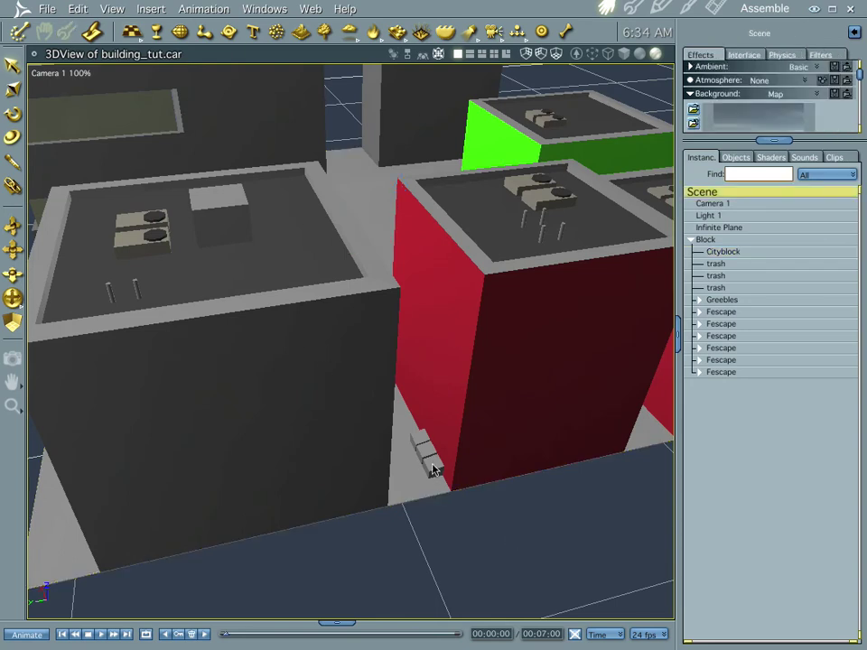
{"action": "left_click", "coordinate": [434, 462]}
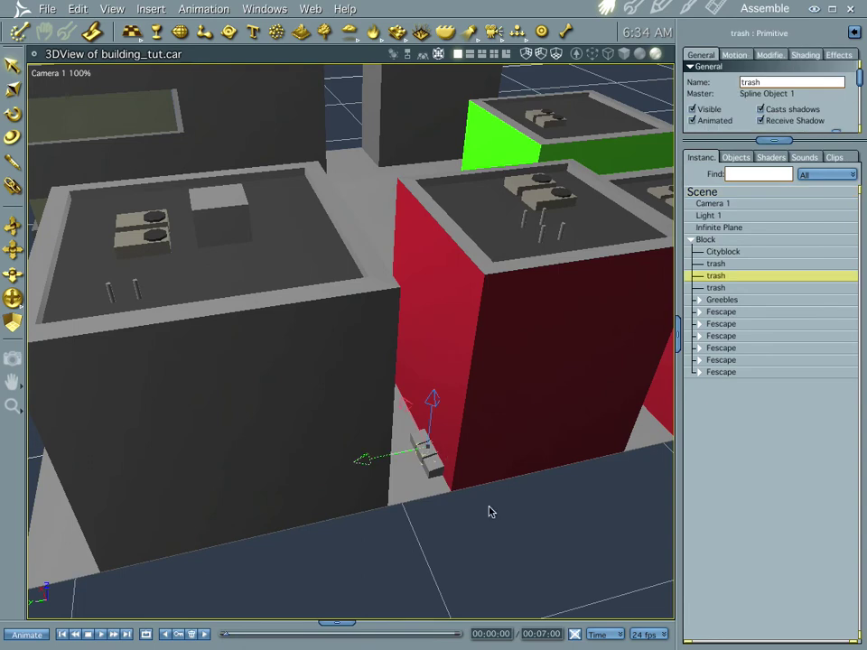
{"action": "middle_click_drag", "start_coordinate": [532, 527], "coordinate": [518, 500]}
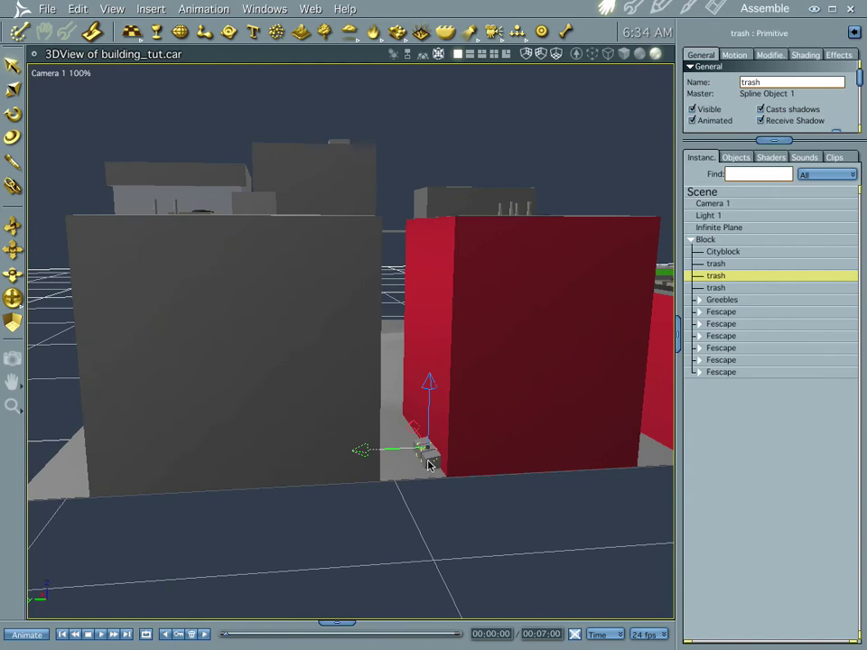
- Open the selected trash object in the spline modeler, inspect its shape from several angles, and return to the assembled scene
{"action": "double_click", "coordinate": [719, 280]}
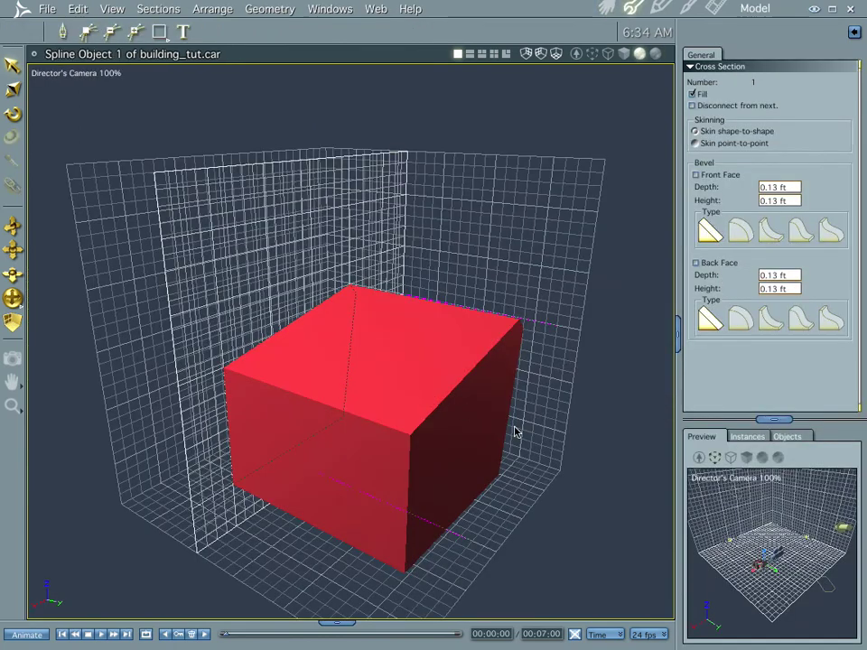
{"action": "middle_click_drag", "start_coordinate": [464, 412], "coordinate": [488, 440]}
{"action": "left_click", "coordinate": [468, 458]}
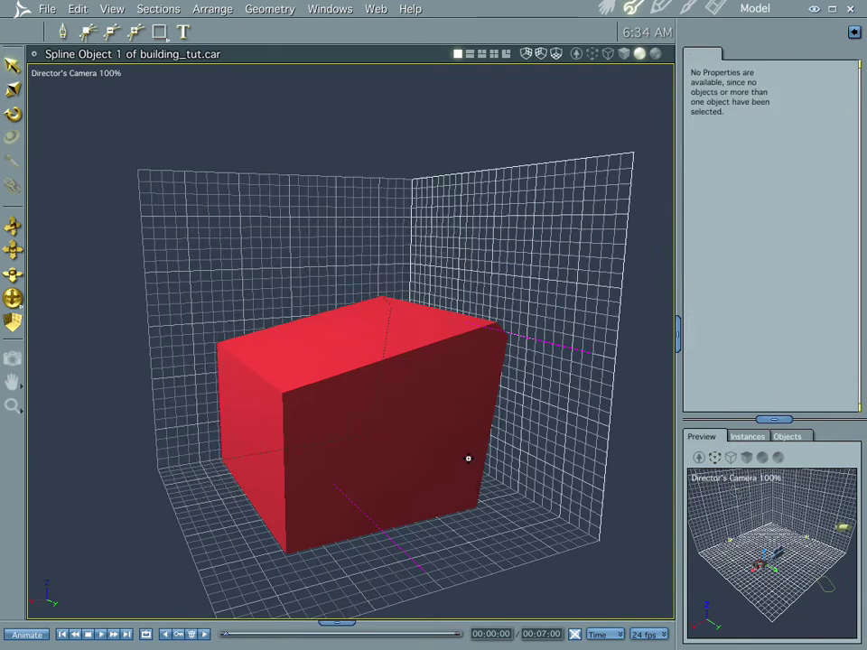
{"action": "left_click", "coordinate": [405, 433]}
{"action": "middle_click_drag", "start_coordinate": [495, 480], "coordinate": [458, 461]}
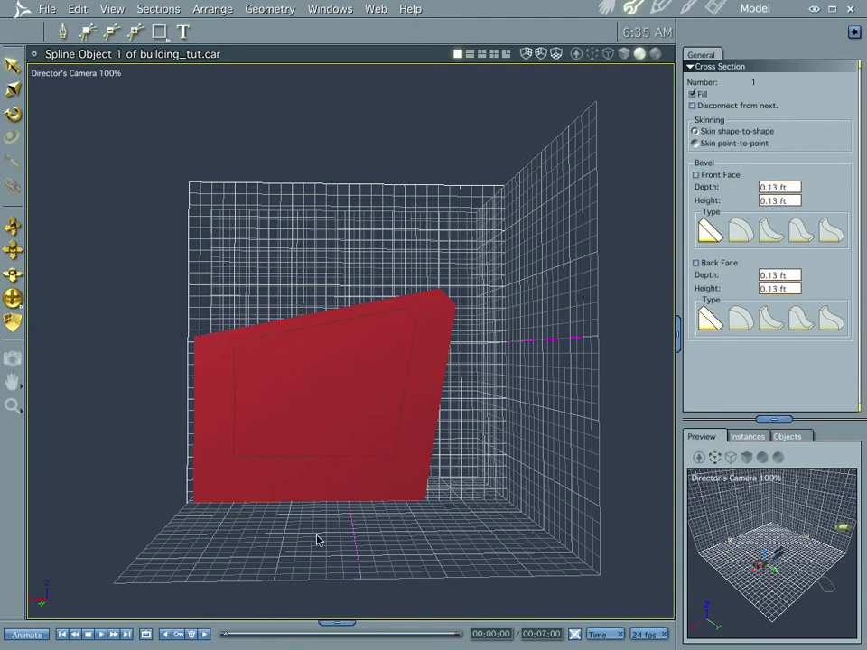
{"action": "middle_click_drag", "start_coordinate": [314, 423], "coordinate": [373, 495]}
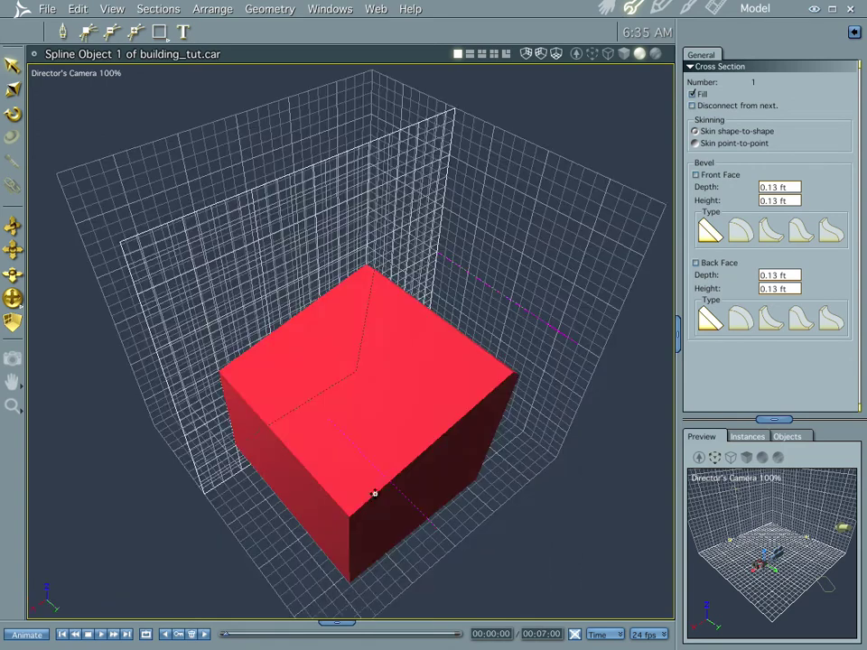
{"action": "left_click", "coordinate": [606, 9]}
- Finish inspecting the trash container model, select the first Fescape group in the assembled scene, and look for it around the buildings
{"action": "mouse_move", "coordinate": [451, 466]}
{"action": "middle_mouse_down"}
{"action": "mouse_move", "coordinate": [476, 484]}
{"action": "mouse_move", "coordinate": [453, 482]}
{"action": "middle_mouse_up"}
{"action": "middle_click_drag", "start_coordinate": [428, 540], "coordinate": [297, 515]}
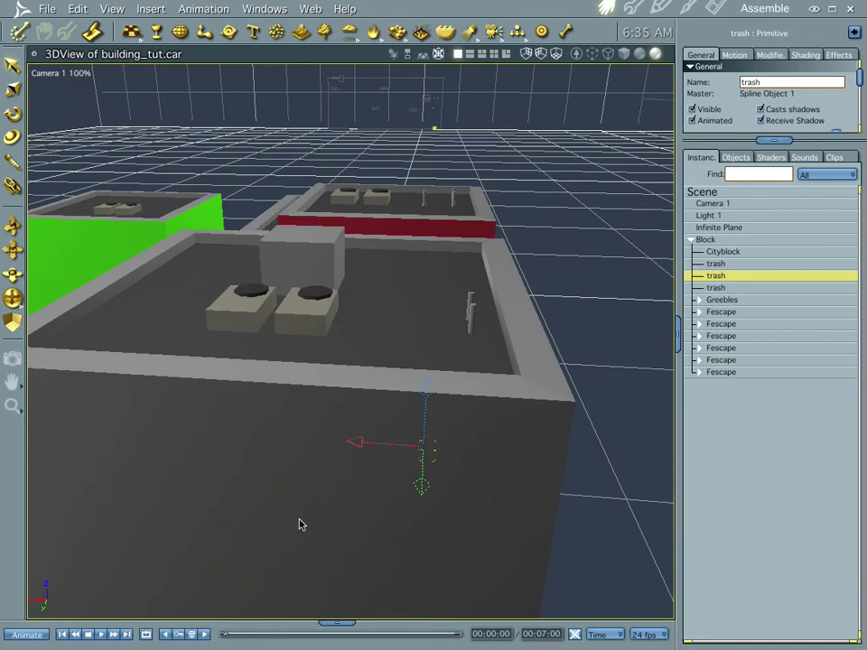
{"action": "left_click", "coordinate": [719, 312]}
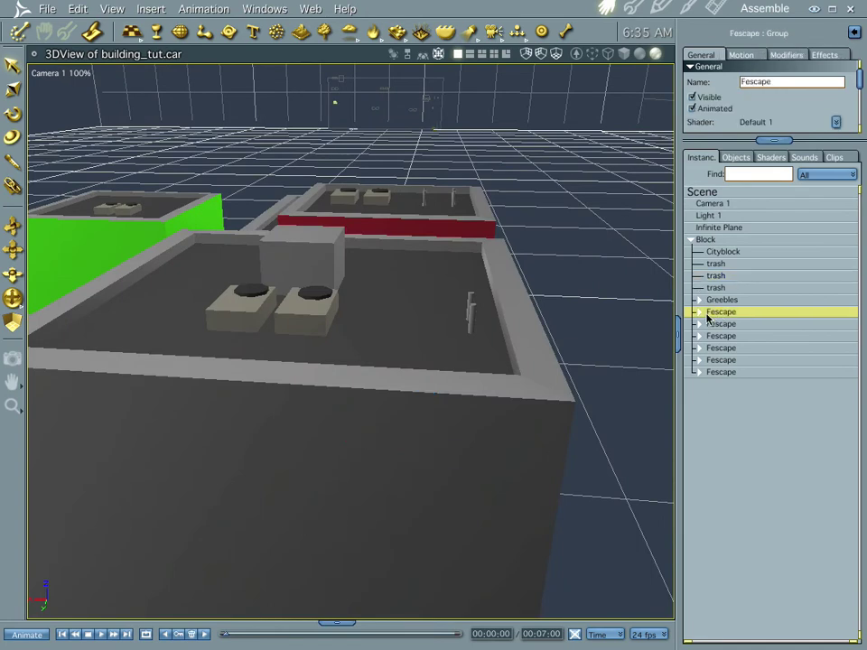
{"action": "middle_click_drag", "start_coordinate": [578, 395], "coordinate": [436, 344]}
{"action": "middle_click_drag", "start_coordinate": [549, 367], "coordinate": [543, 390]}
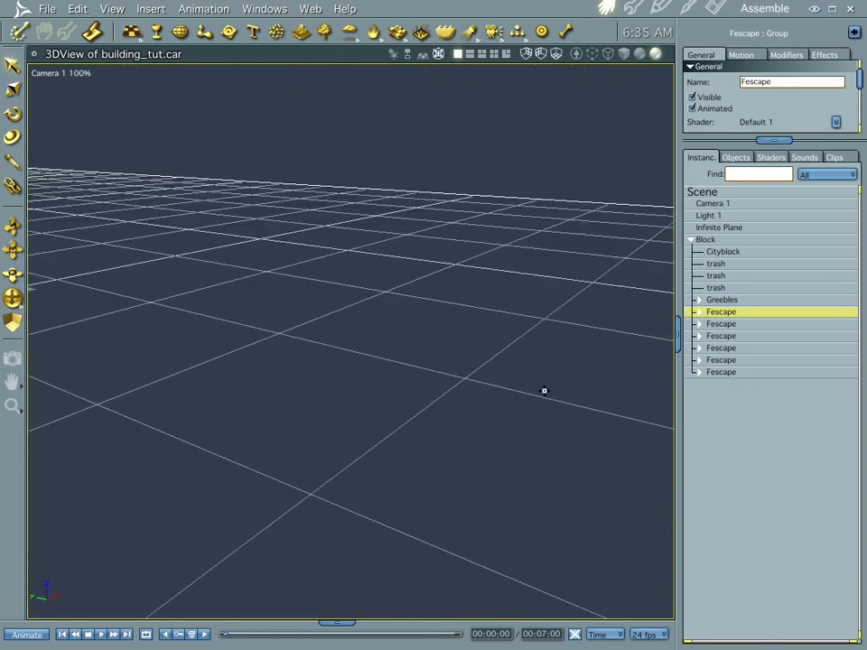
- Delete the other five Fescape groups from the Block group, keeping only the first one
{"action": "left_click", "coordinate": [725, 325]}
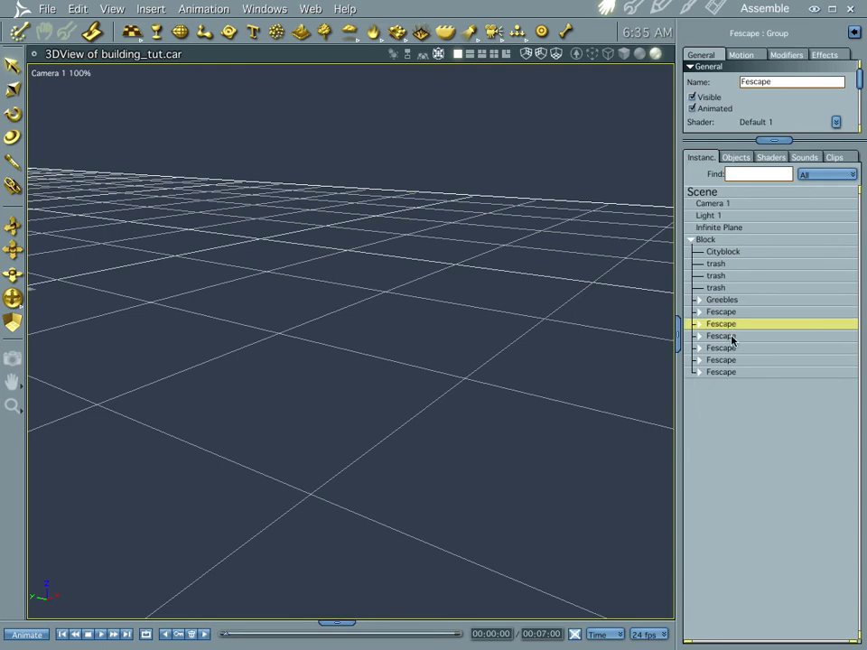
{"action": "left_click", "coordinate": [733, 337], "text": "shift"}
{"action": "left_click", "coordinate": [731, 348], "text": "shift"}
{"action": "left_click", "coordinate": [732, 360], "text": "shift"}
{"action": "left_click", "coordinate": [732, 373], "text": "shift"}
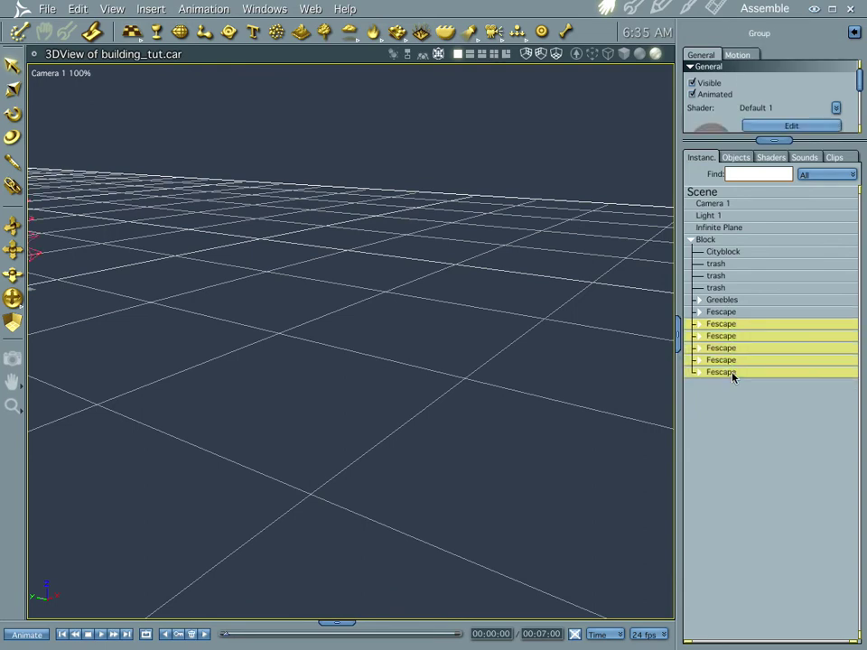
{"action": "key", "text": "Delete"}
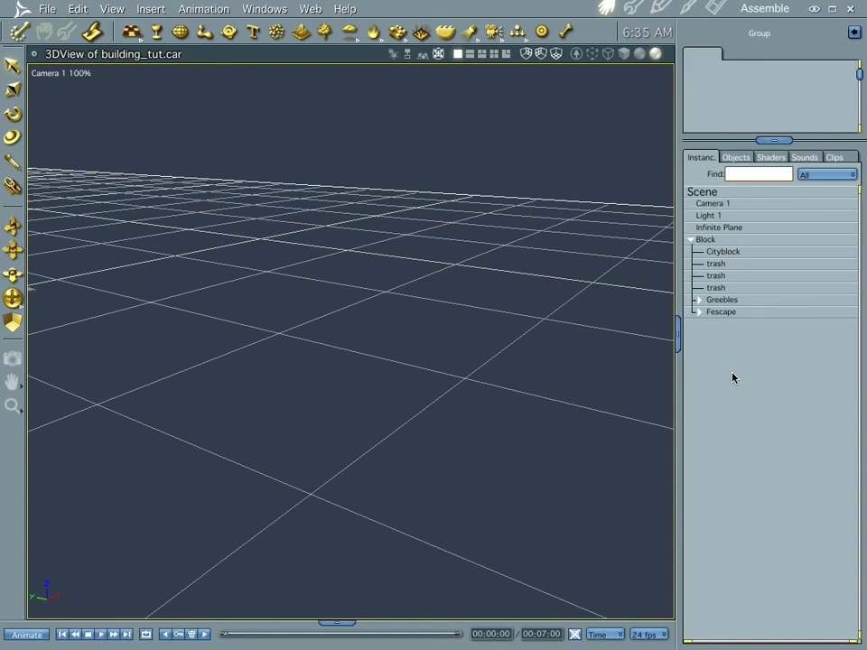
- Select the remaining Fescape group, frame it on the grey building's wall, and inspect it from another angle
{"action": "left_click", "coordinate": [723, 312]}
{"action": "key", "text": "0"}
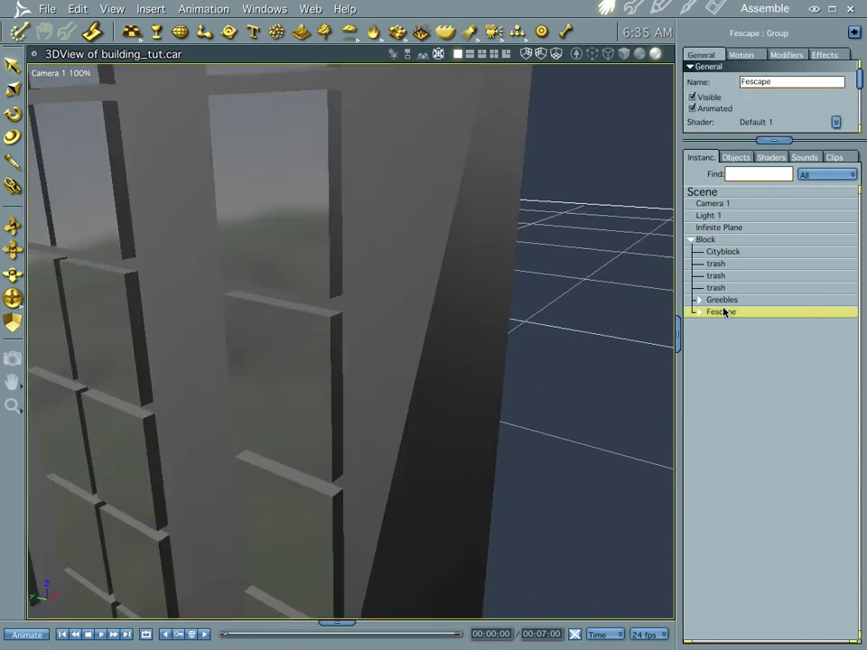
{"action": "key", "text": "3"}
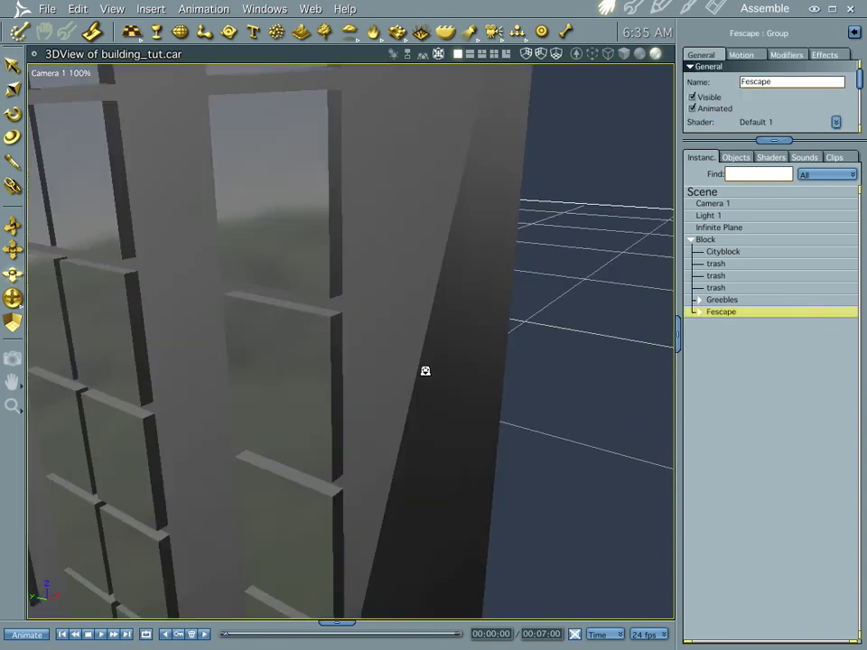
{"action": "left_click_drag", "start_coordinate": [425, 369], "coordinate": [424, 376]}
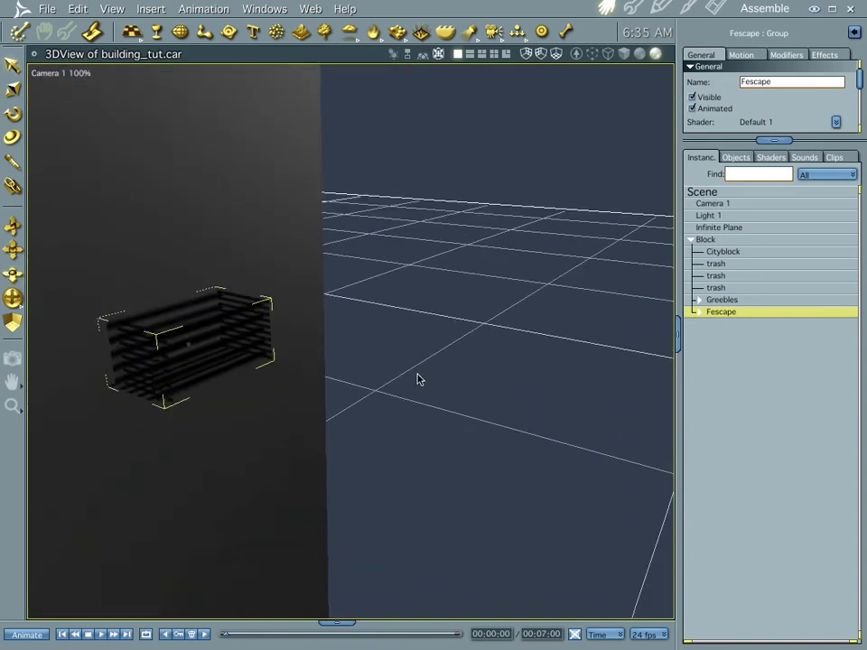
{"action": "left_click", "coordinate": [496, 386]}
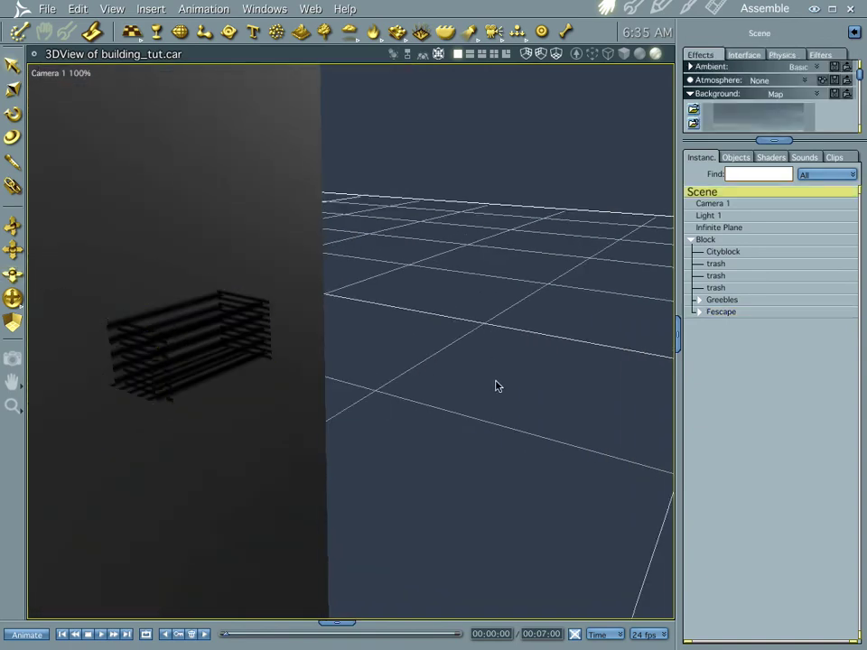
{"action": "left_click", "coordinate": [213, 347]}
{"action": "middle_click_drag", "start_coordinate": [379, 403], "coordinate": [249, 409]}
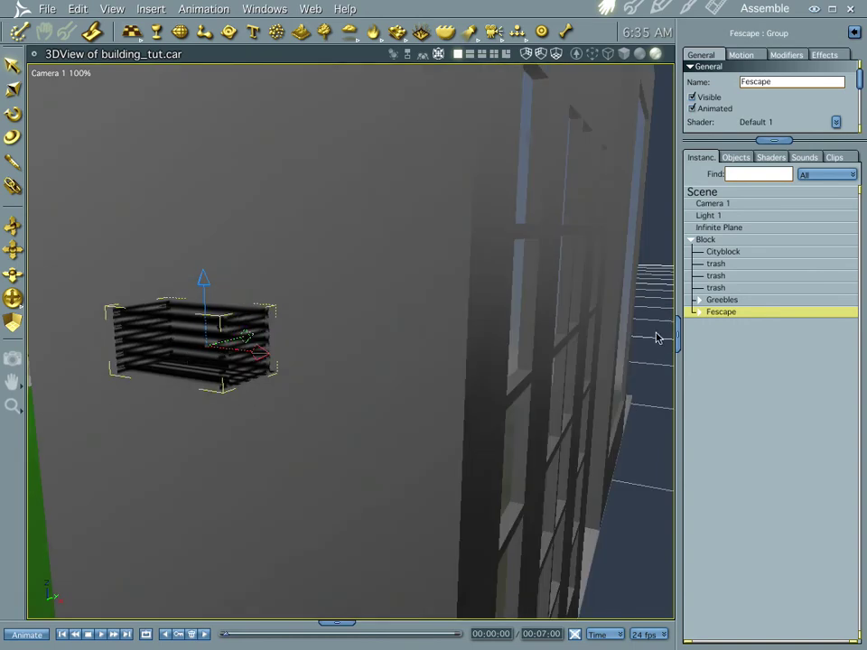
- Expand the Fescape group, open its first side plane in the modeler, and return to the assembled scene
{"action": "left_click", "coordinate": [706, 344]}
{"action": "left_click", "coordinate": [699, 313]}
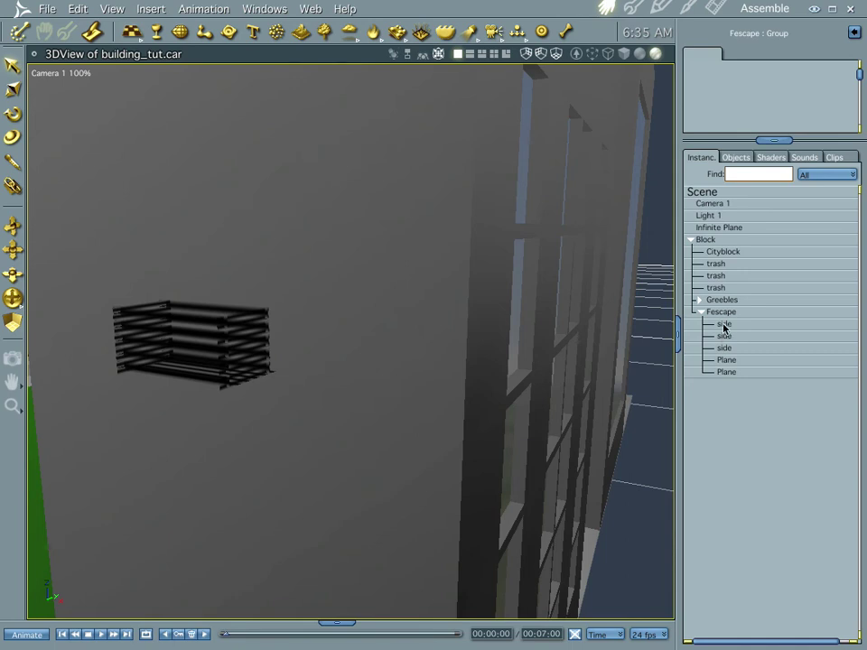
{"action": "left_click", "coordinate": [723, 324]}
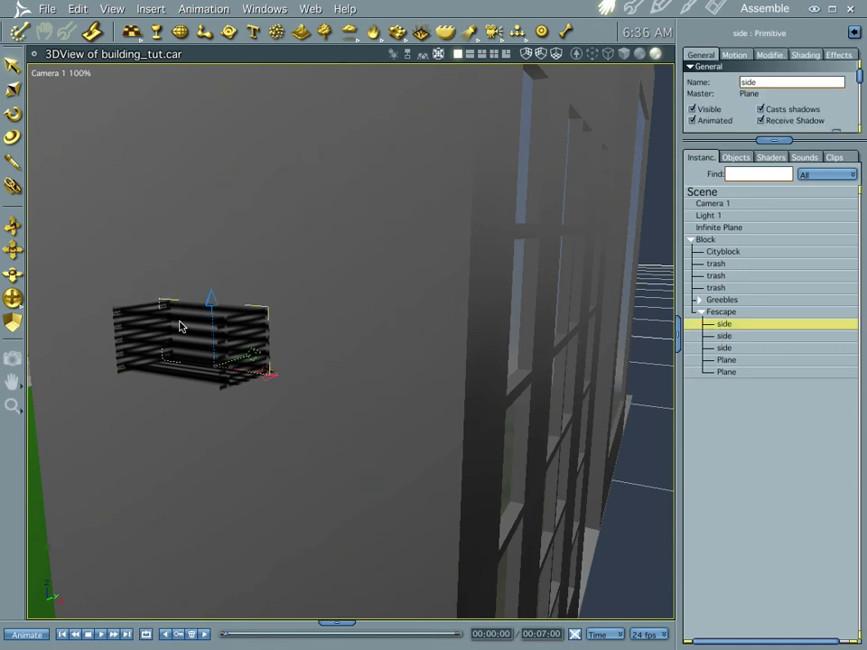
{"action": "double_click", "coordinate": [723, 324]}
{"action": "left_click", "coordinate": [606, 8]}
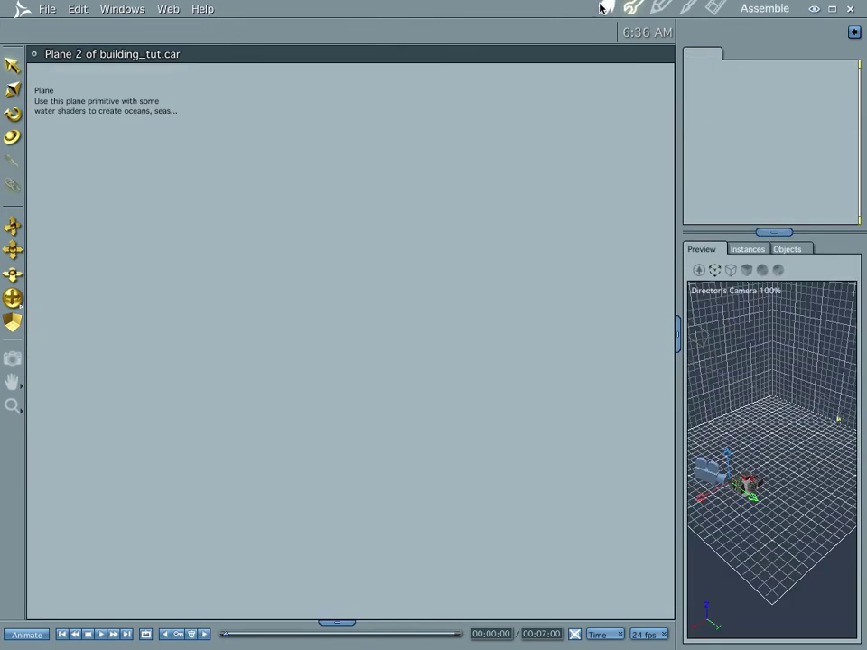
- Open Shader 13, review its Color and Scan Lines Alpha channels, and return to the assembled scene
{"action": "left_click", "coordinate": [777, 157]}
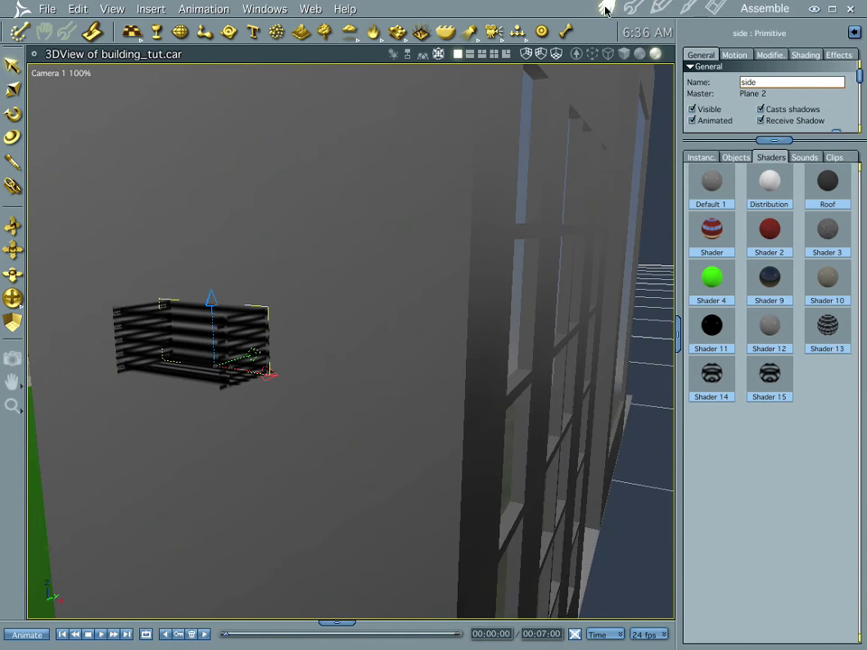
{"action": "double_click", "coordinate": [829, 326]}
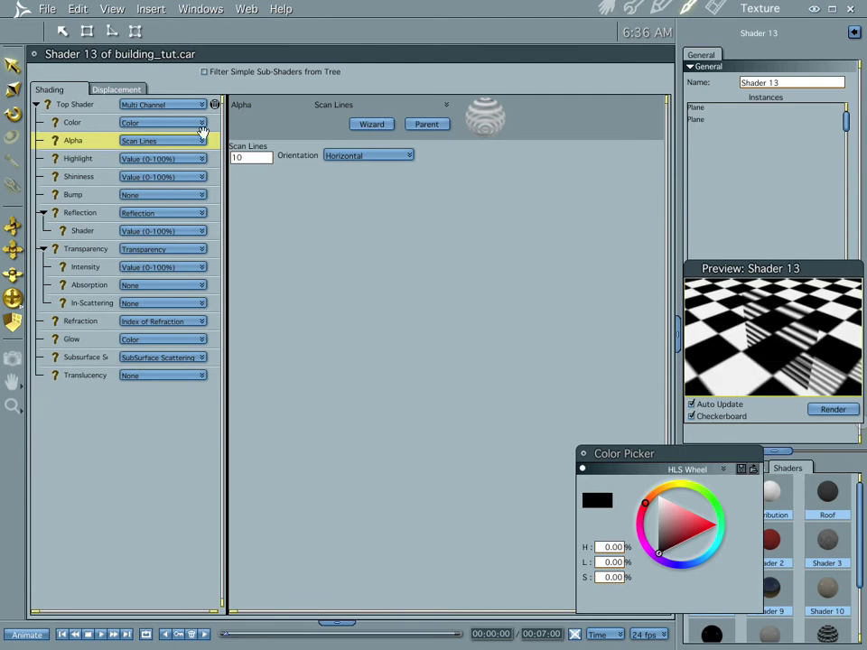
{"action": "left_click", "coordinate": [93, 121]}
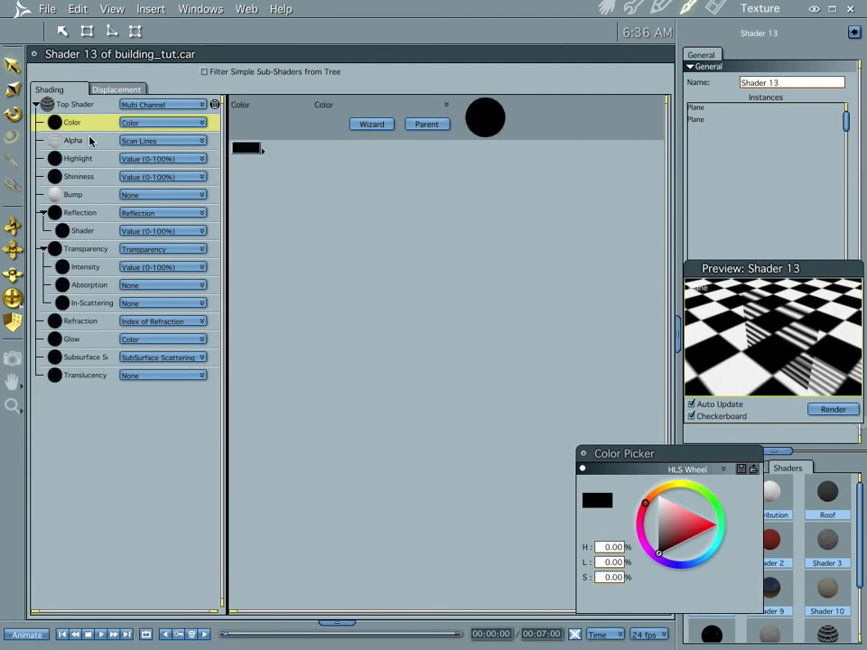
{"action": "left_click", "coordinate": [91, 142]}
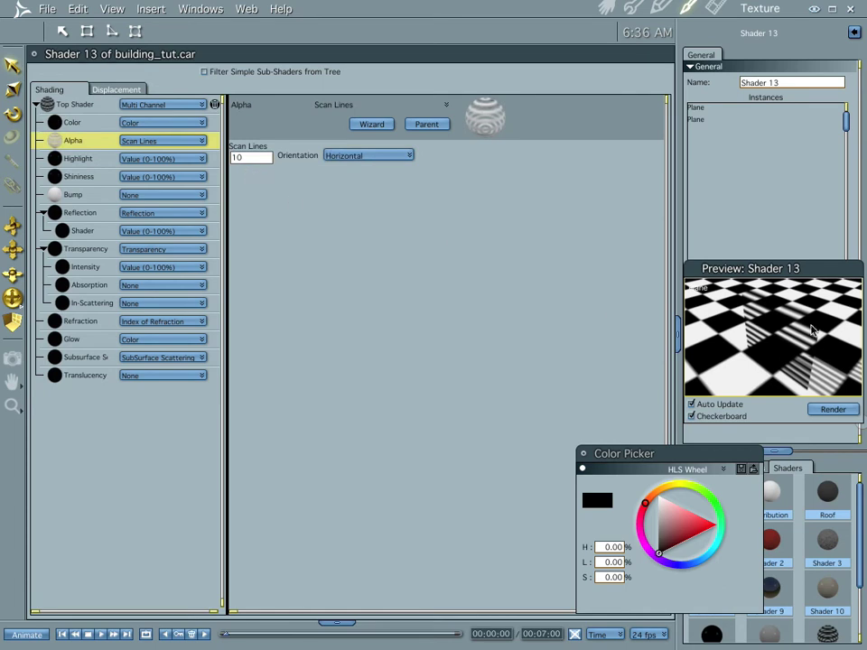
{"action": "left_click", "coordinate": [602, 9]}
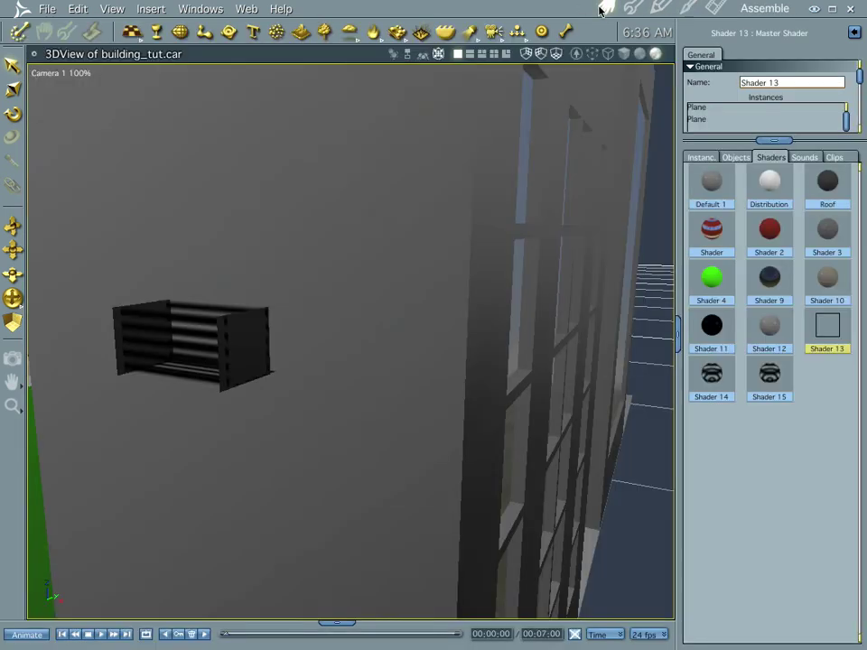
- Examine the fire escape on the grey building's wall from above, from street level, and from across the block
{"action": "middle_click_drag", "start_coordinate": [362, 93], "coordinate": [357, 128]}
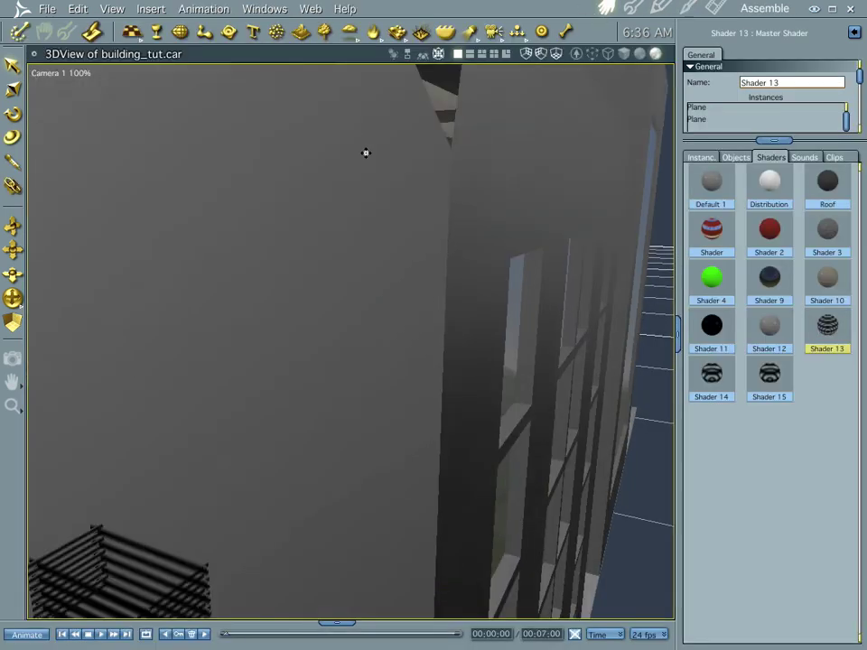
{"action": "key", "text": "ctrl+z"}
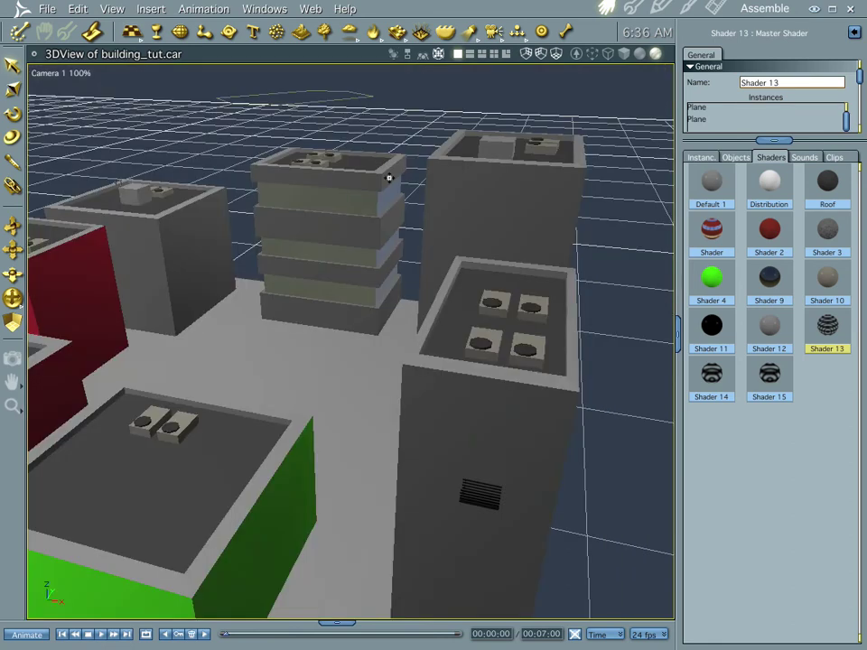
{"action": "left_click_drag", "start_coordinate": [548, 507], "coordinate": [539, 495]}
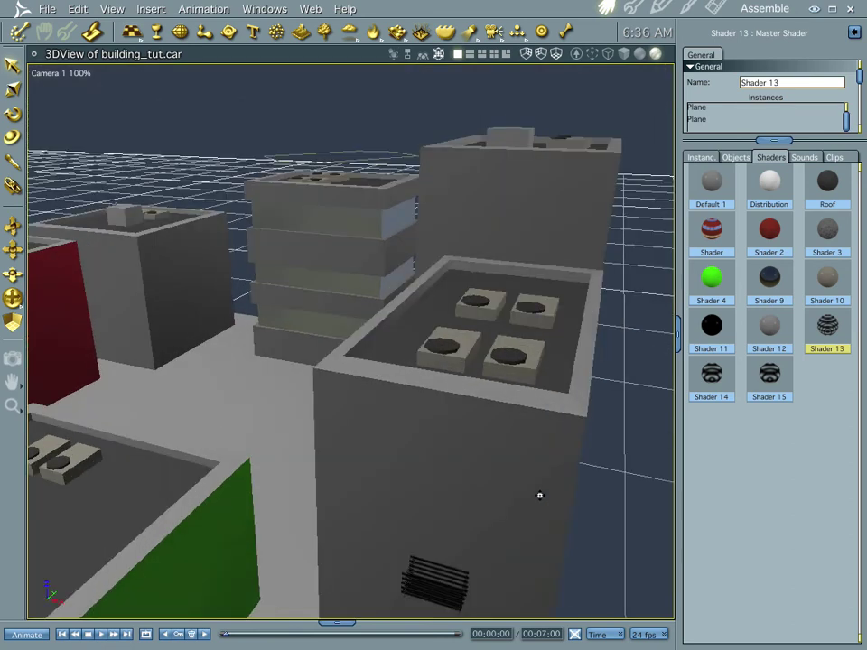
{"action": "left_click", "coordinate": [431, 593]}
{"action": "left_click_drag", "start_coordinate": [575, 564], "coordinate": [567, 545]}
{"action": "left_click_drag", "start_coordinate": [576, 594], "coordinate": [511, 441]}
{"action": "left_click_drag", "start_coordinate": [516, 506], "coordinate": [531, 481]}
{"action": "left_click", "coordinate": [427, 546]}
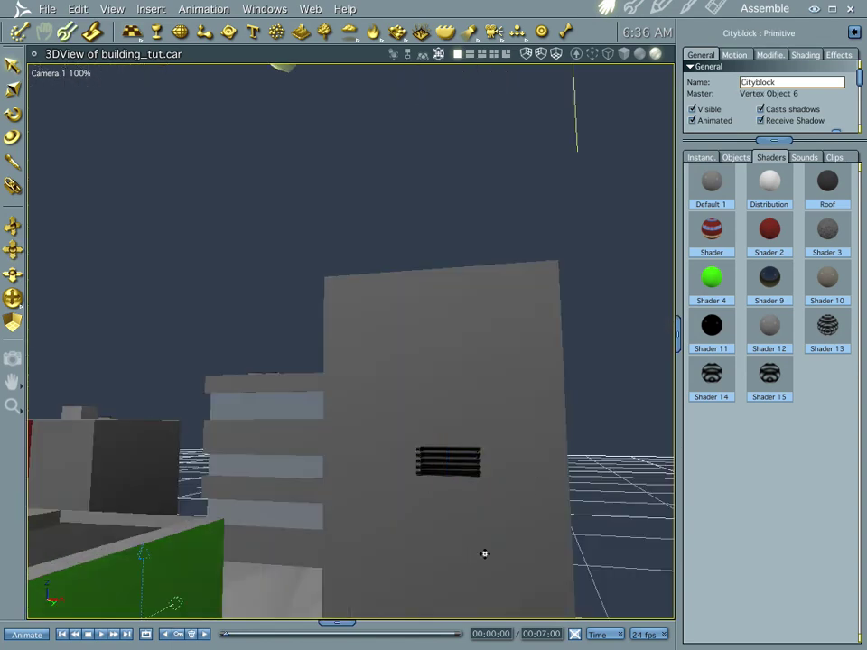
{"action": "left_click_drag", "start_coordinate": [408, 510], "coordinate": [540, 552]}
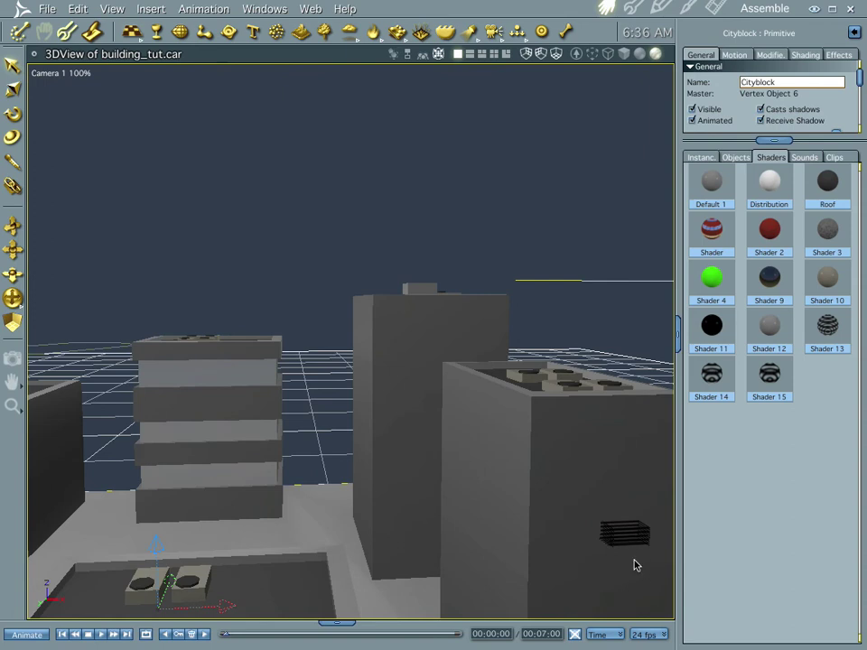
- Select a side plane of the fire escape, frame it, and inspect the assembled planes at the building's corner
{"action": "left_click", "coordinate": [621, 192]}
{"action": "left_click", "coordinate": [629, 545]}
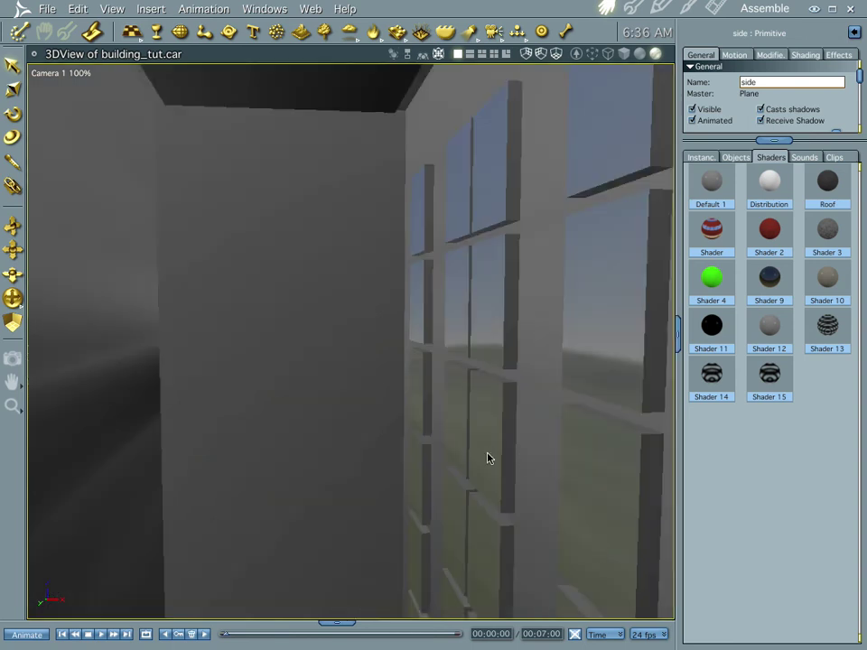
{"action": "key", "text": "d"}
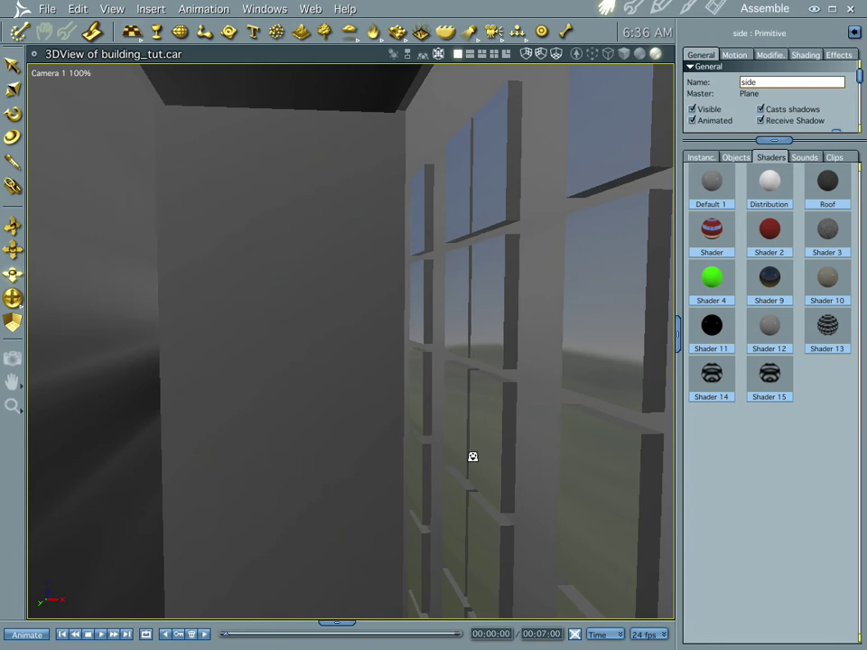
{"action": "left_click_drag", "start_coordinate": [473, 457], "coordinate": [472, 459]}
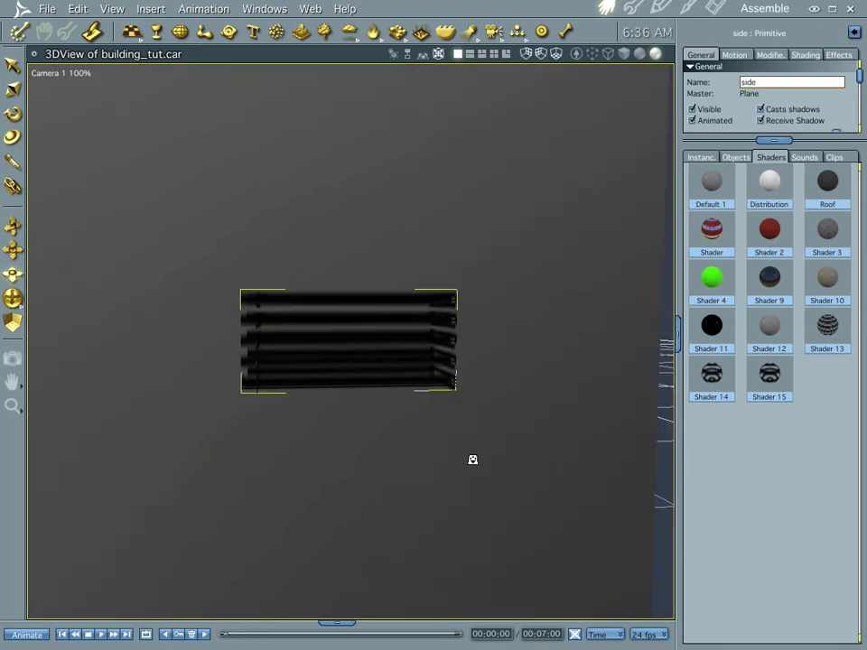
{"action": "scroll", "coordinate": [472, 459], "scroll_direction": "down", "scroll_amount": 3}
{"action": "left_click_drag", "start_coordinate": [380, 454], "coordinate": [345, 459]}
{"action": "left_click_drag", "start_coordinate": [422, 472], "coordinate": [362, 460]}
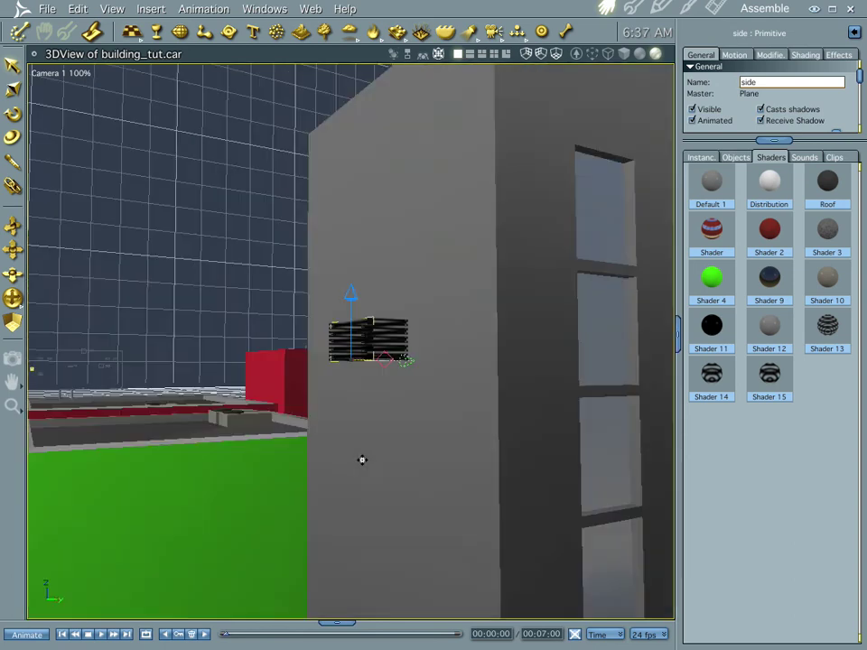
{"action": "left_click", "coordinate": [377, 476]}
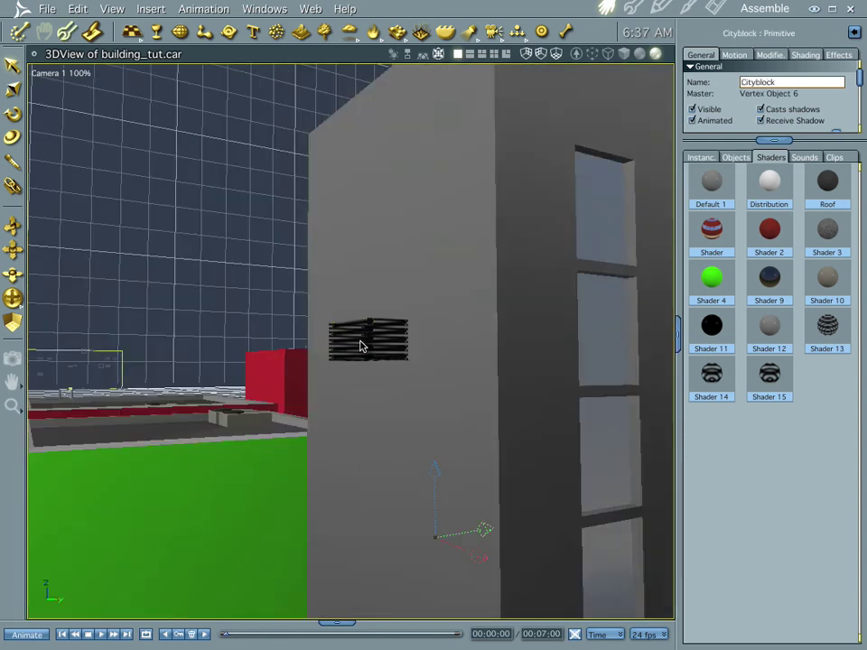
- Select the first Plane in the Fescape group and show its full transform settings
{"action": "left_click", "coordinate": [701, 157]}
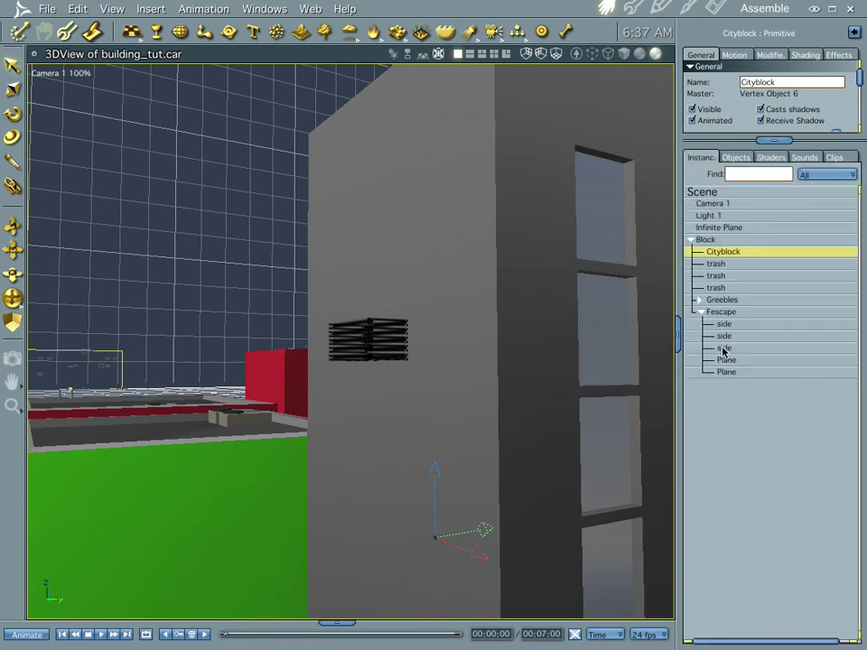
{"action": "left_click", "coordinate": [723, 361]}
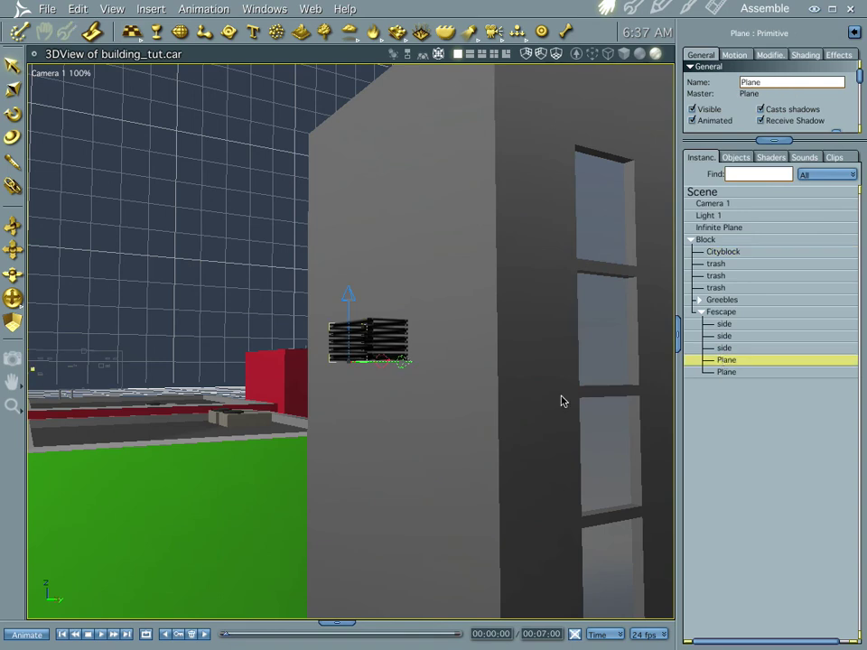
{"action": "left_click", "coordinate": [733, 55]}
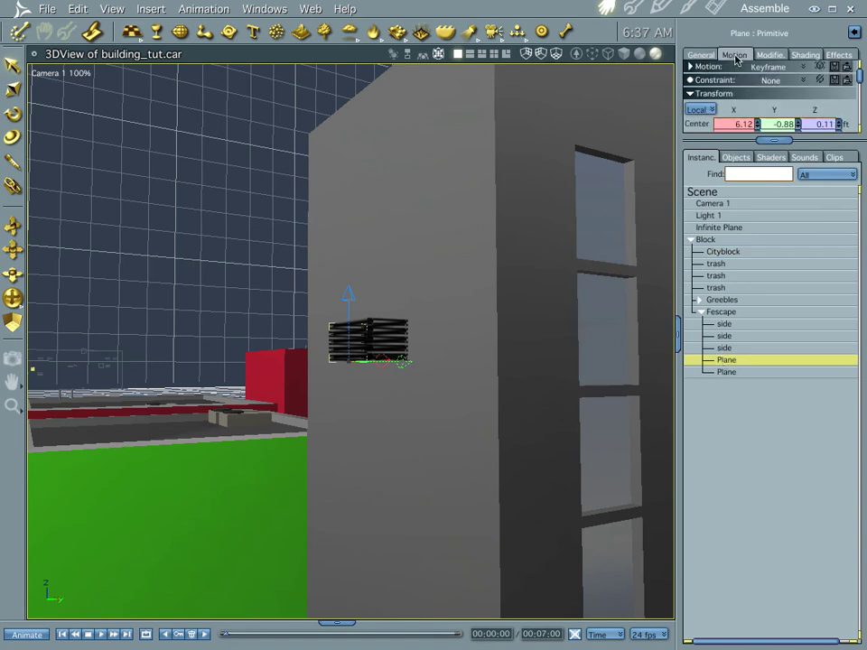
{"action": "left_click_drag", "start_coordinate": [771, 140], "coordinate": [771, 396]}
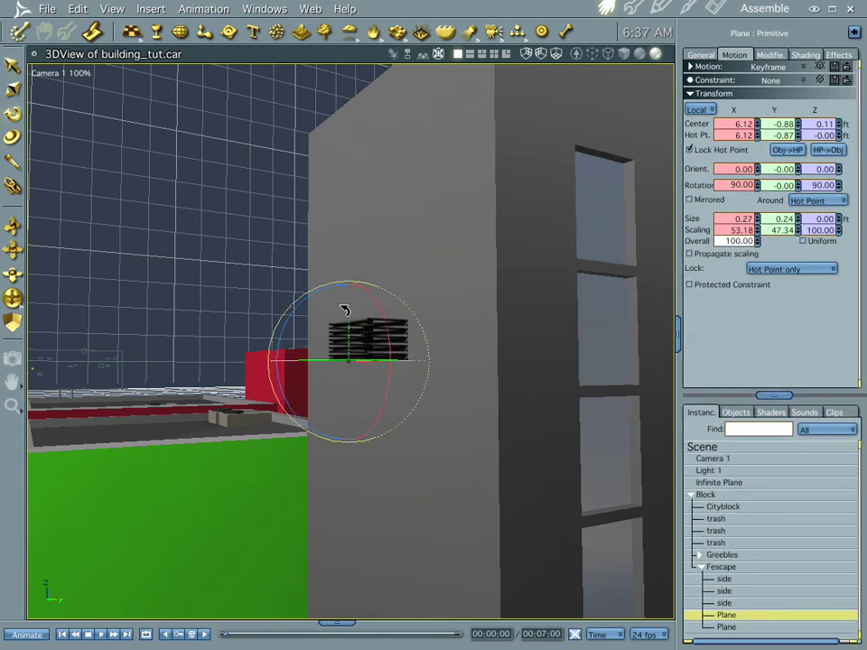
- Try rotating the selected fire escape plane about its hot point, and undo the rotation
{"action": "left_click_drag", "start_coordinate": [303, 298], "coordinate": [298, 409]}
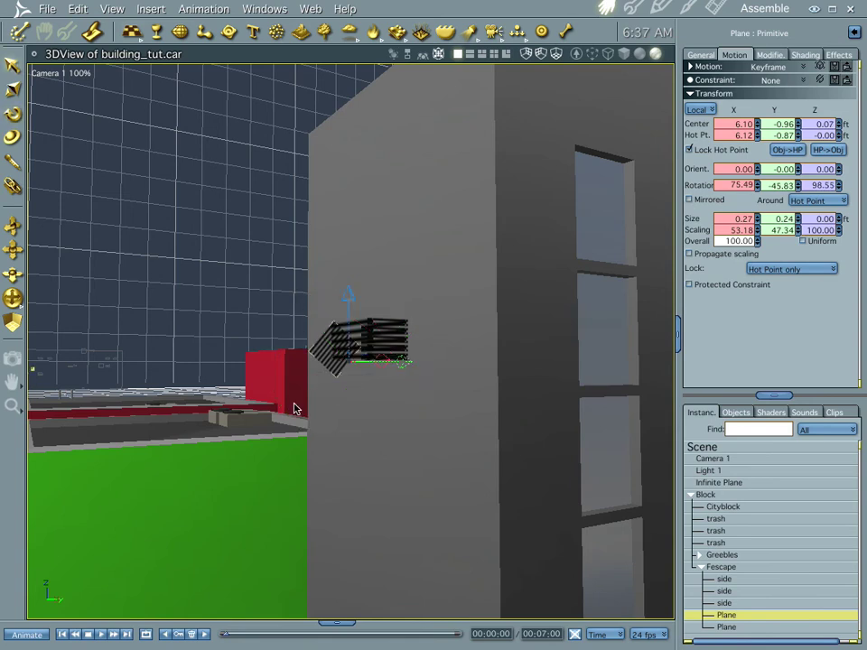
{"action": "key", "text": "ctrl+z"}
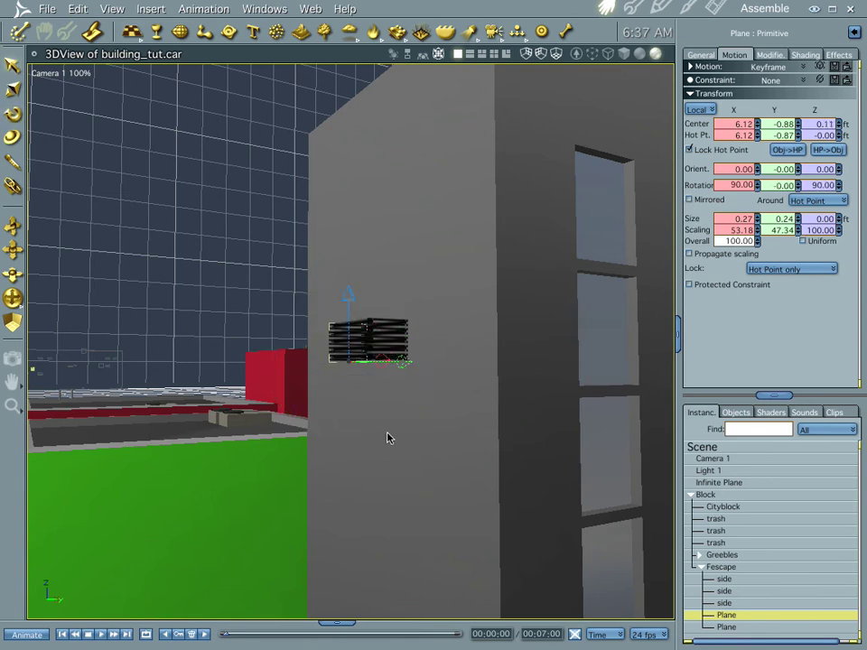
- Try tilting the fire escape's end plane to about -36.55 degrees around its hot point, undo it, and select a side plane
{"action": "mouse_move", "coordinate": [379, 475]}
{"action": "middle_mouse_down"}
{"action": "mouse_move", "coordinate": [358, 484]}
{"action": "mouse_move", "coordinate": [368, 470]}
{"action": "middle_mouse_up"}
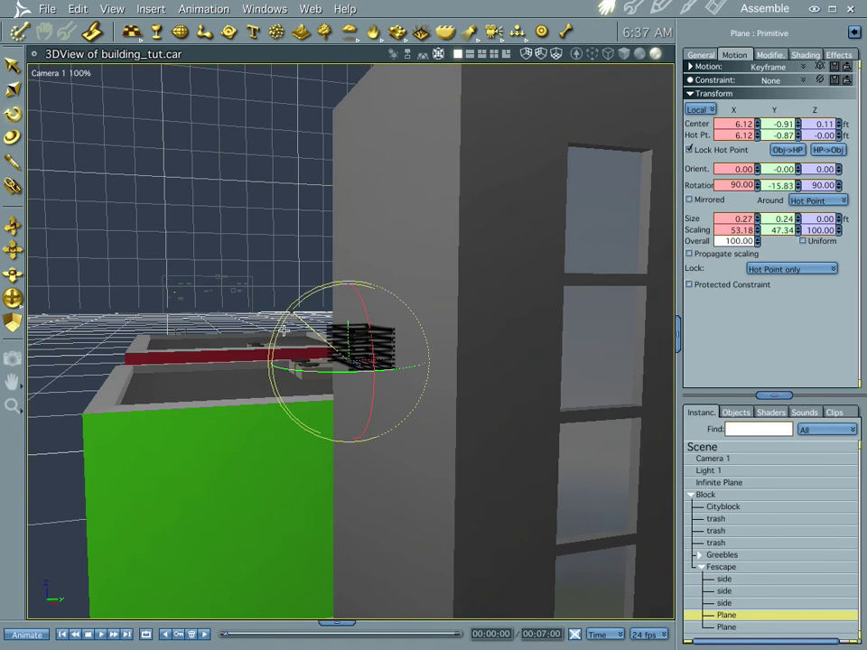
{"action": "left_click_drag", "start_coordinate": [272, 327], "coordinate": [270, 355]}
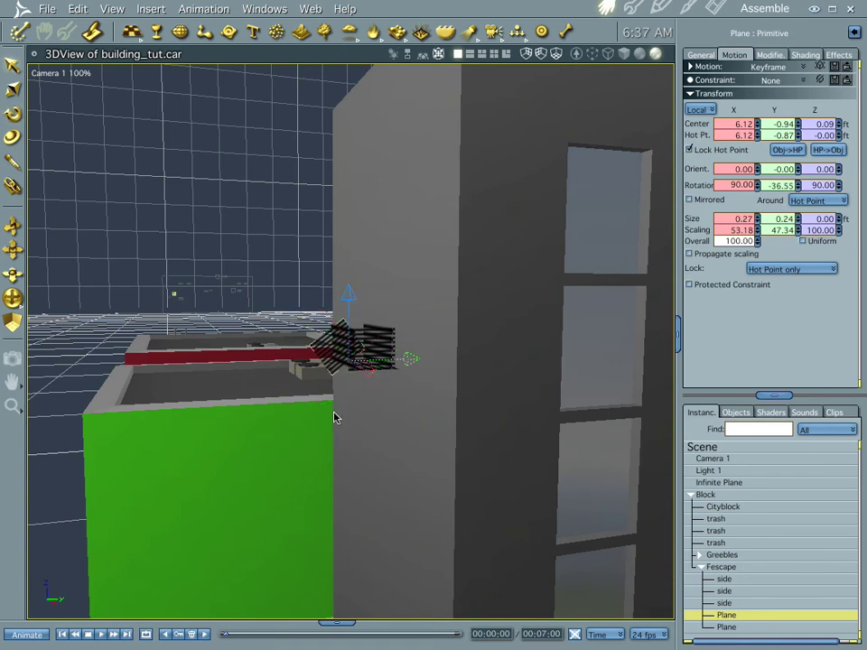
{"action": "middle_click_drag", "start_coordinate": [350, 419], "coordinate": [426, 443]}
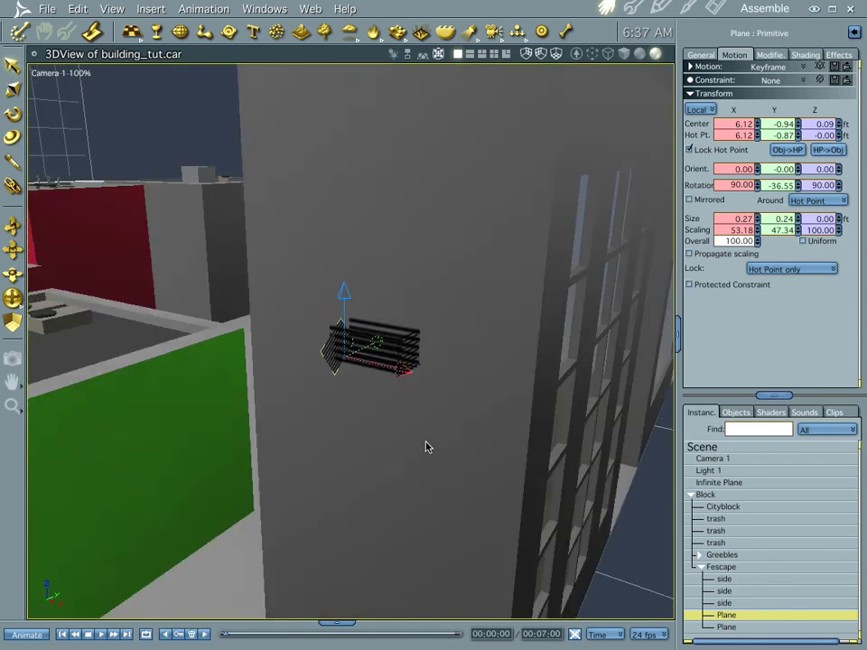
{"action": "key", "text": "ctrl+z"}
{"action": "key", "text": "ctrl+z"}
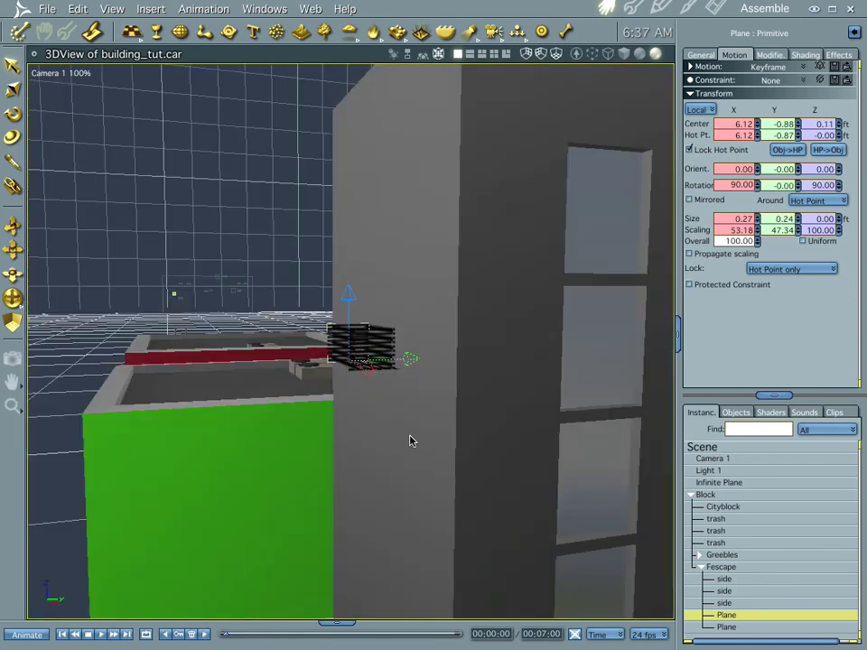
{"action": "left_click", "coordinate": [342, 352]}
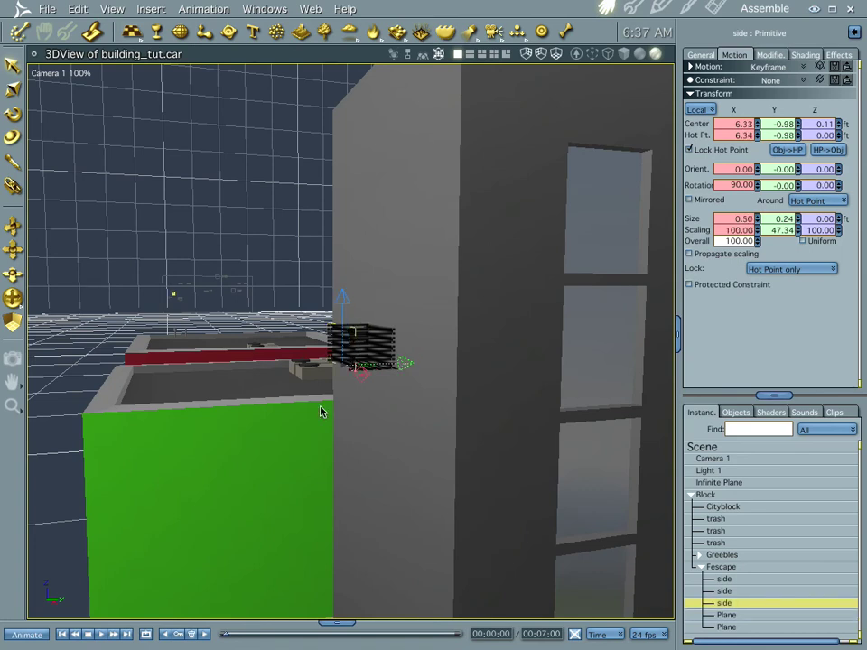
- Collapse the Fescape group, duplicate it, and move the copy straight down the wall to a Z centre of about 0.66 ft
{"action": "left_click", "coordinate": [701, 567]}
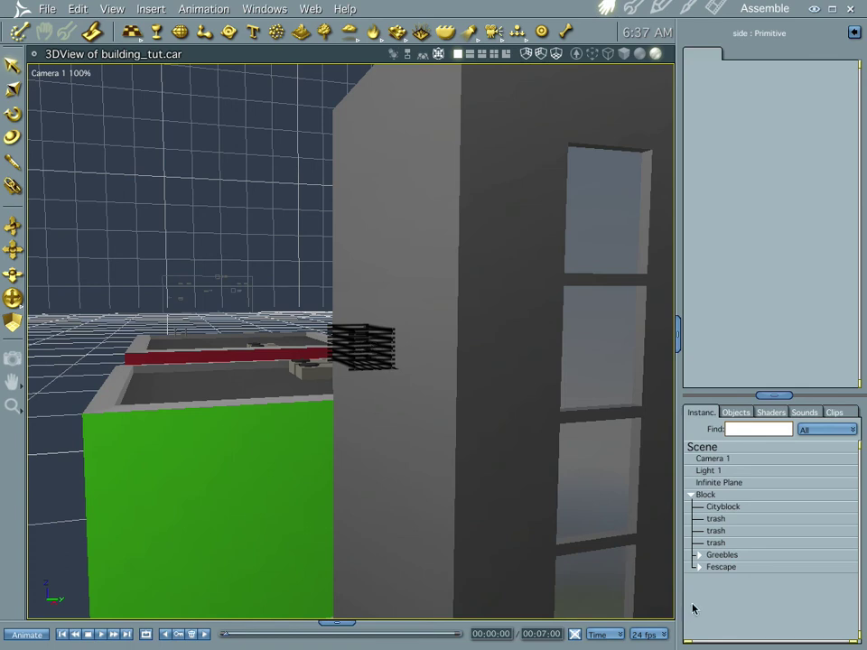
{"action": "left_click", "coordinate": [722, 566]}
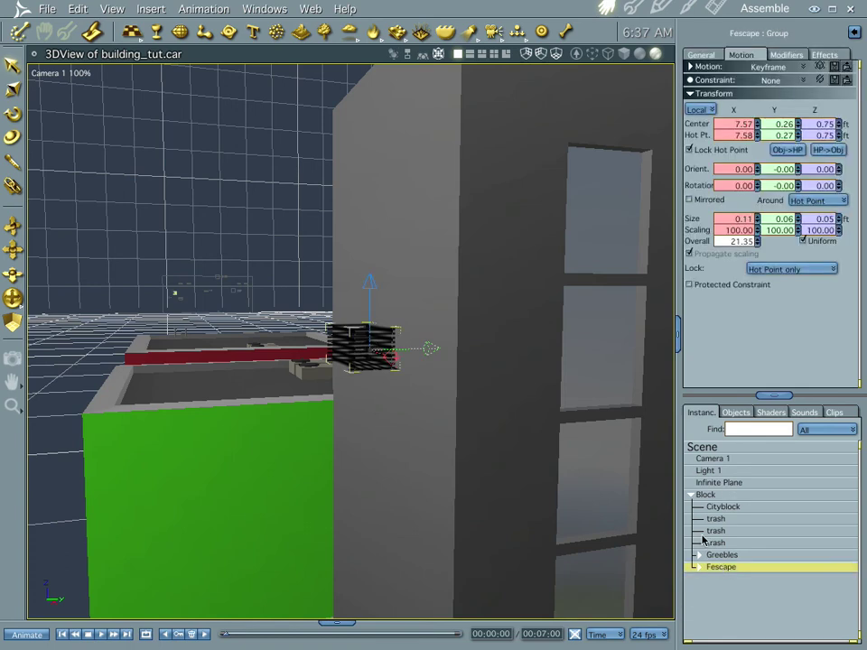
{"action": "scroll", "coordinate": [428, 379], "scroll_direction": "down", "scroll_amount": 2}
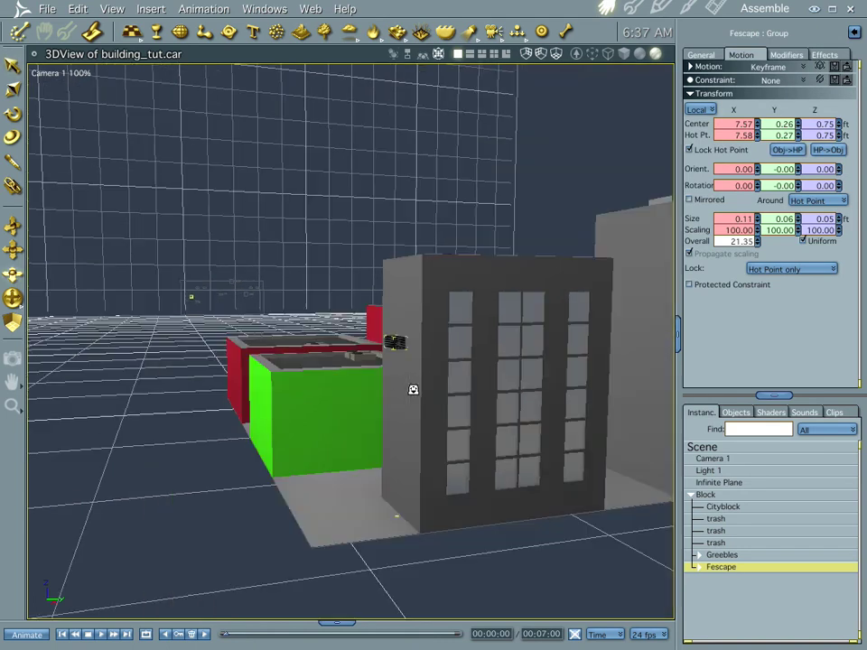
{"action": "scroll", "coordinate": [408, 399], "scroll_direction": "down", "scroll_amount": 2}
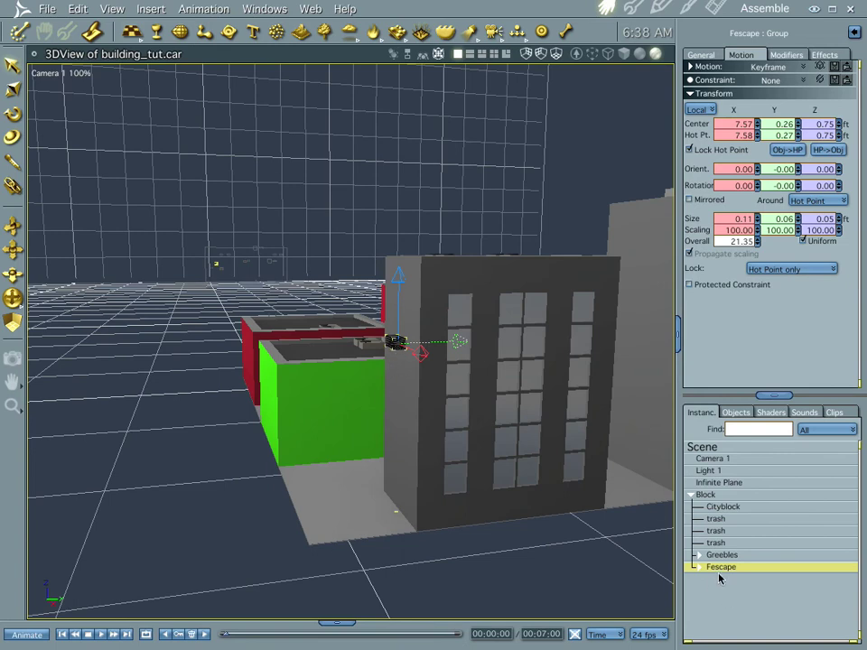
{"action": "key", "text": "ctrl+d"}
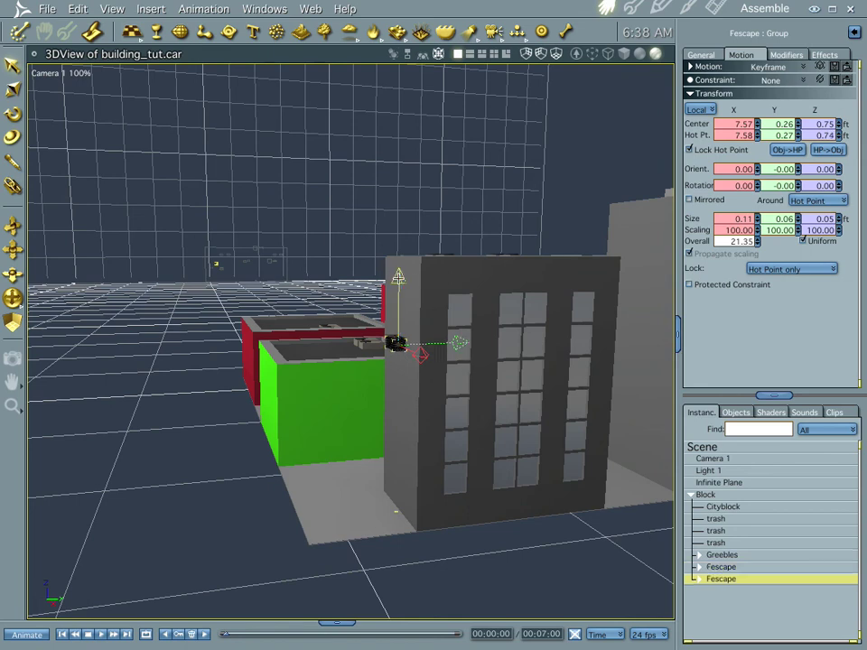
{"action": "left_click_drag", "start_coordinate": [397, 275], "coordinate": [399, 299]}
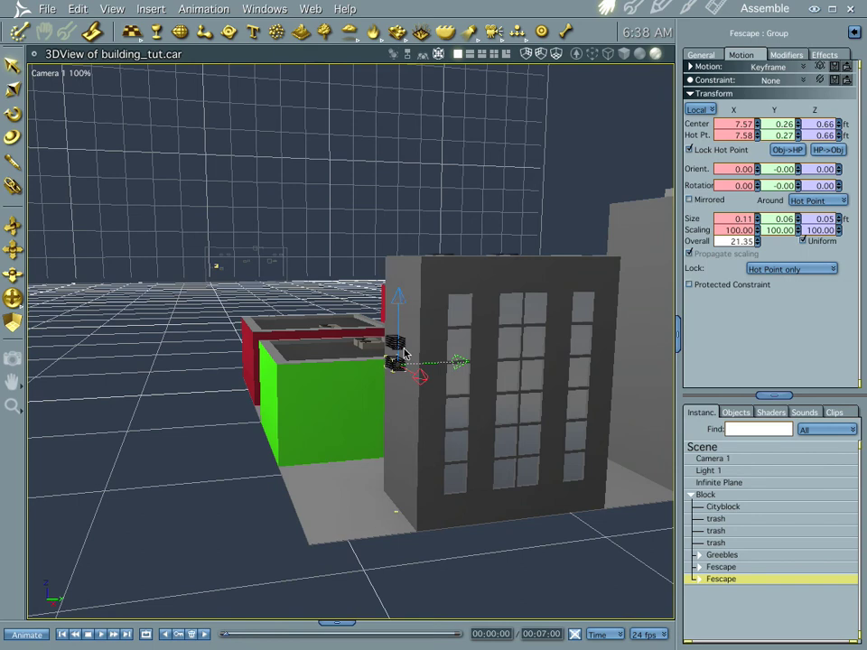
- Repeat the offset duplicate five more times to stack fire escapes down the grey building's wall to about Z 0.22 ft
{"action": "key", "text": "ctrl+d"}
{"action": "key", "text": "ctrl+d"}
{"action": "key", "text": "ctrl+d"}
{"action": "key", "text": "ctrl+d"}
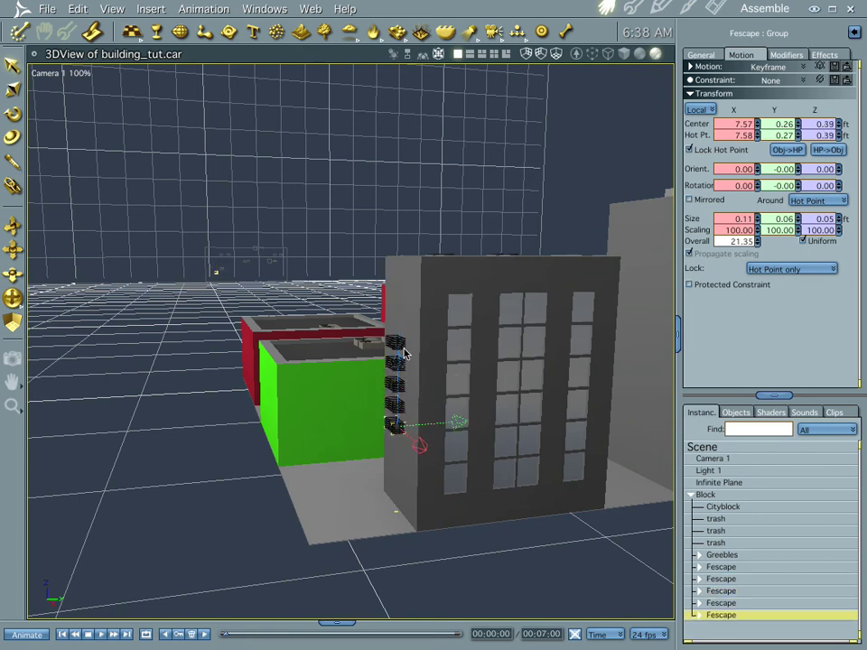
{"action": "key", "text": "ctrl+d"}
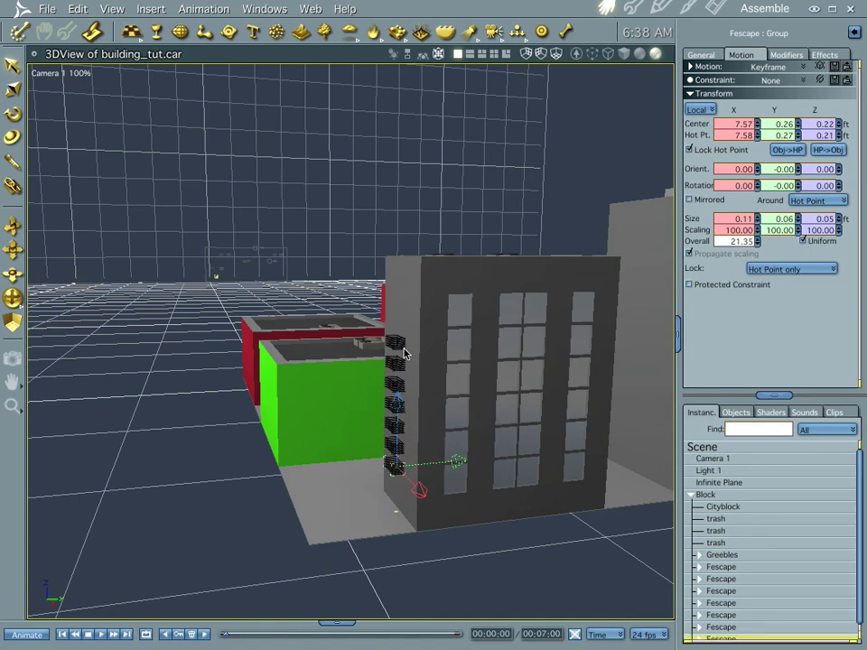
- Render the block from an elevated corner view to check the stacked fire escapes, and return to the assembly view
{"action": "middle_click_drag", "start_coordinate": [374, 498], "coordinate": [430, 426]}
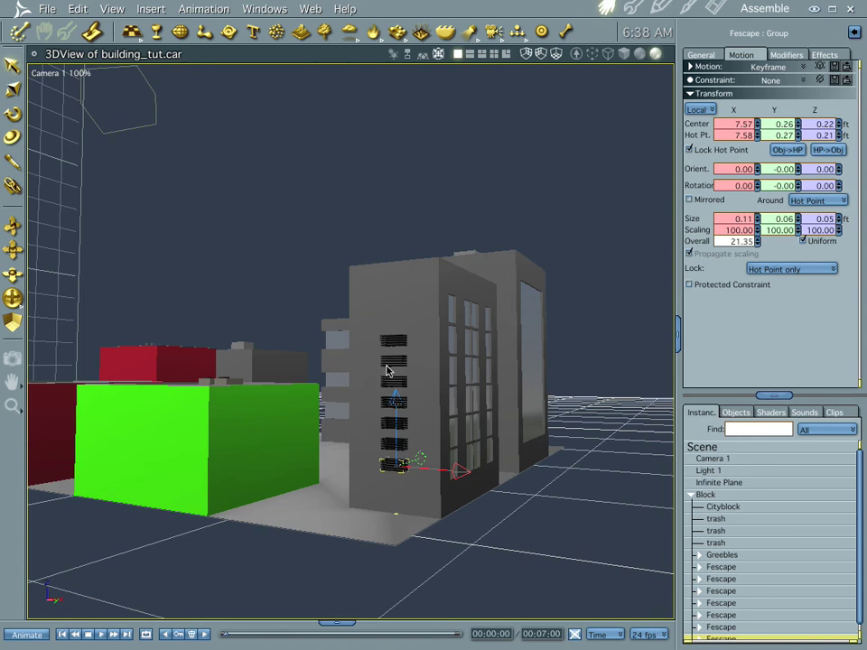
{"action": "middle_click_drag", "start_coordinate": [400, 449], "coordinate": [423, 426]}
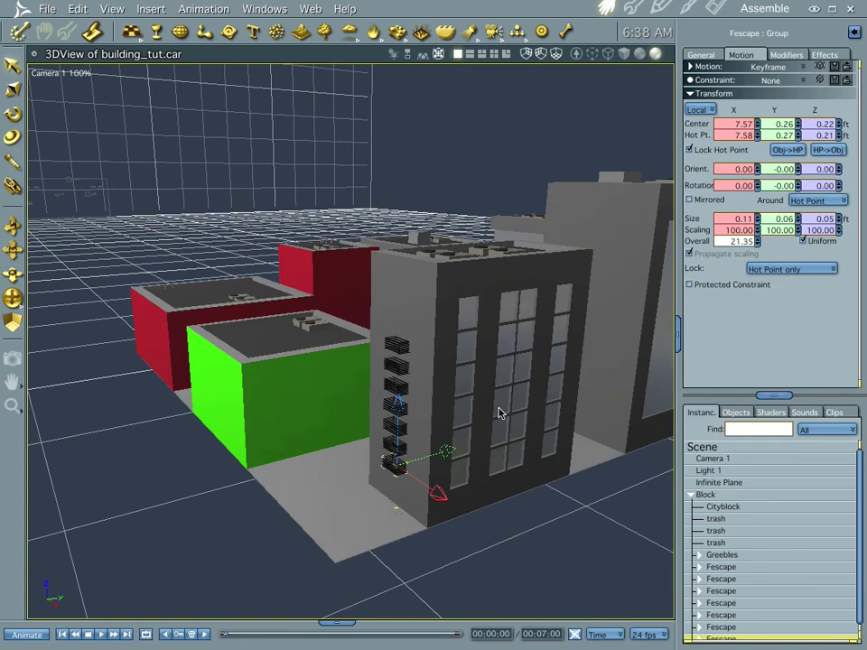
{"action": "key", "text": "ctrl+r"}
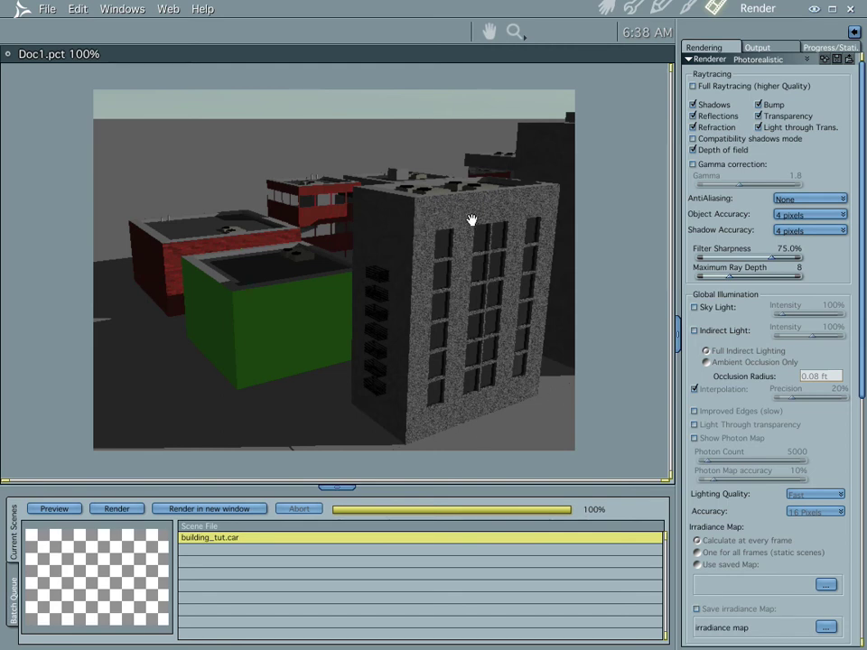
{"action": "left_click", "coordinate": [606, 9]}
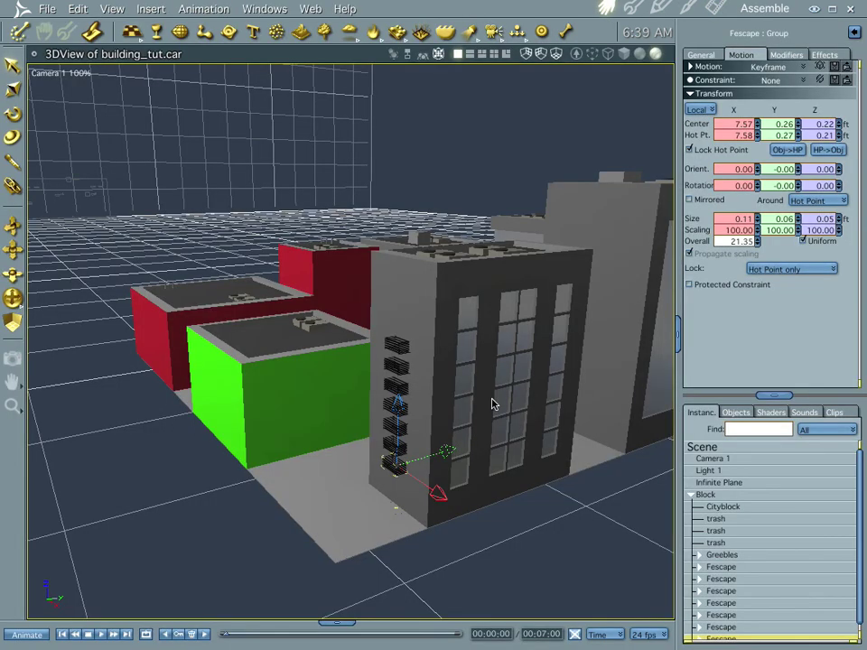
- Apply the red Shader 2 to the walls of the green building
{"action": "middle_click_drag", "start_coordinate": [488, 429], "coordinate": [435, 393]}
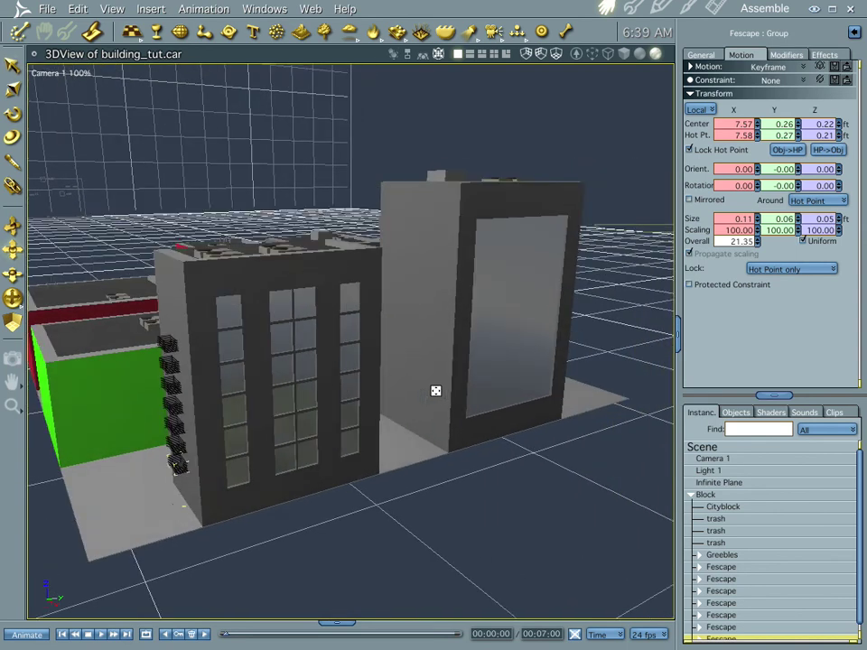
{"action": "middle_click_drag", "start_coordinate": [493, 429], "coordinate": [477, 418]}
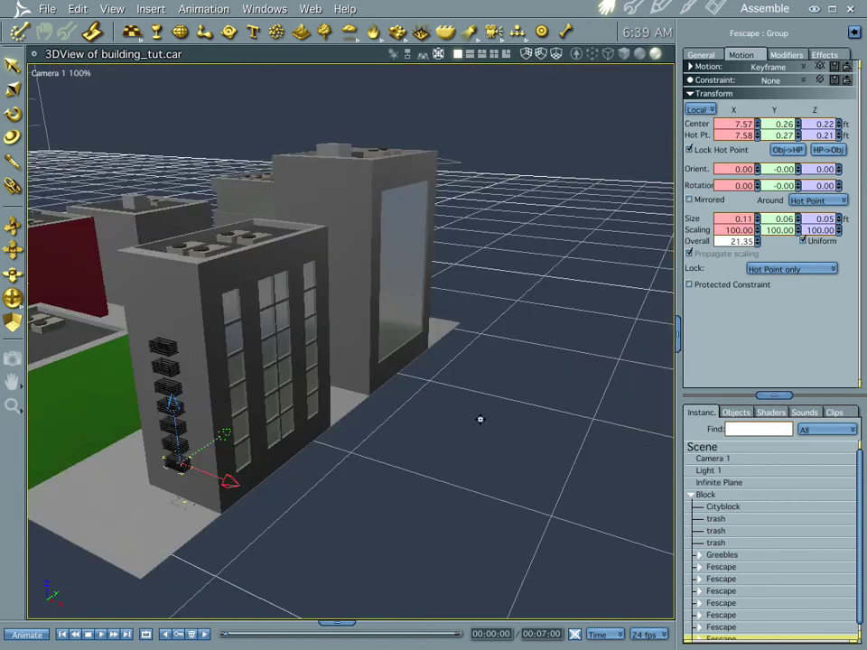
{"action": "middle_click_drag", "start_coordinate": [291, 401], "coordinate": [492, 379]}
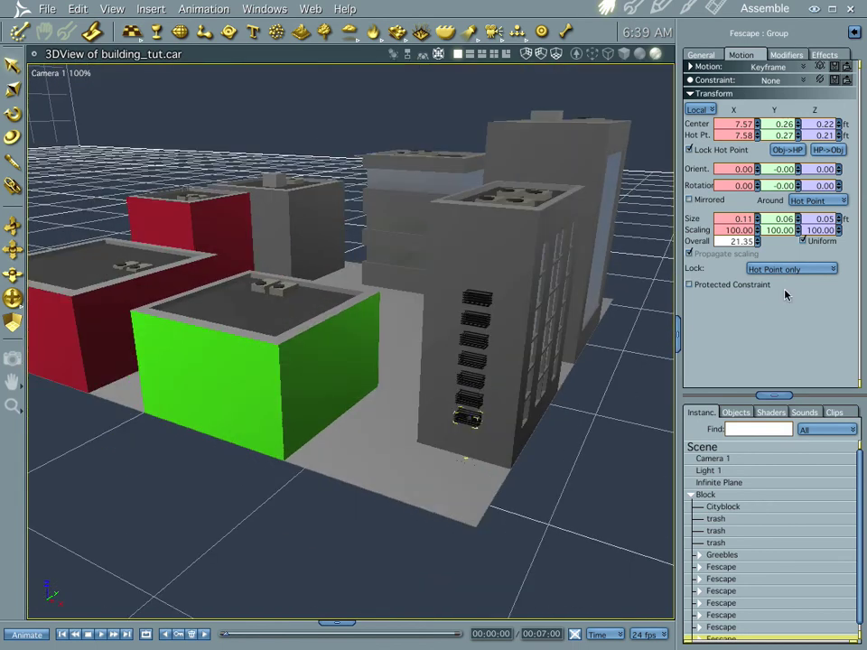
{"action": "left_click", "coordinate": [736, 413]}
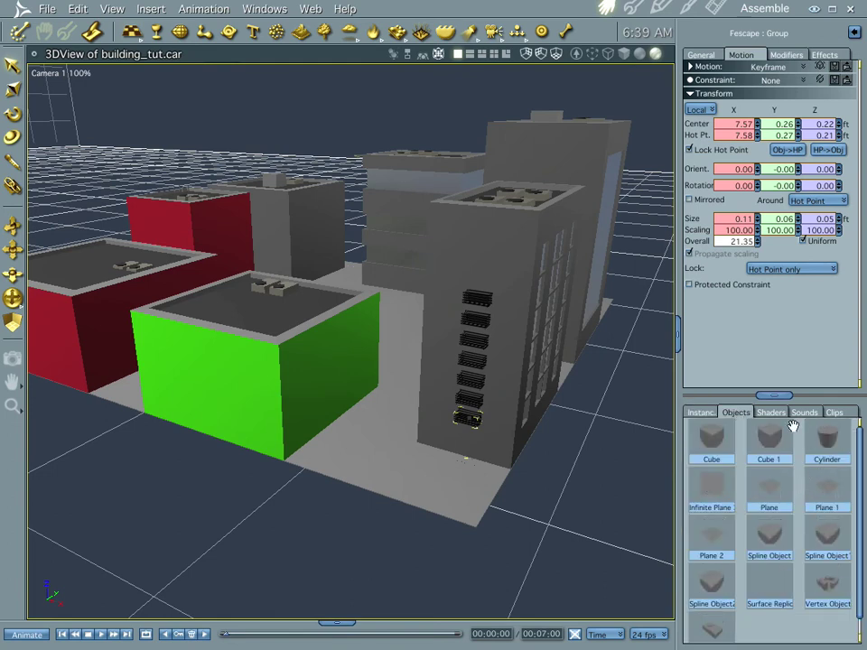
{"action": "left_click", "coordinate": [766, 413]}
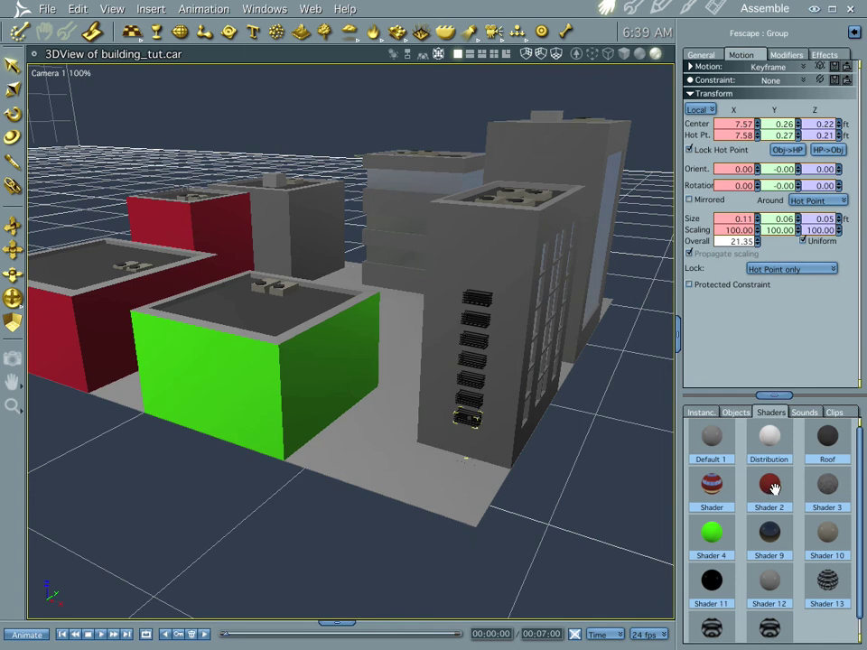
{"action": "left_click_drag", "start_coordinate": [279, 385], "coordinate": [277, 392]}
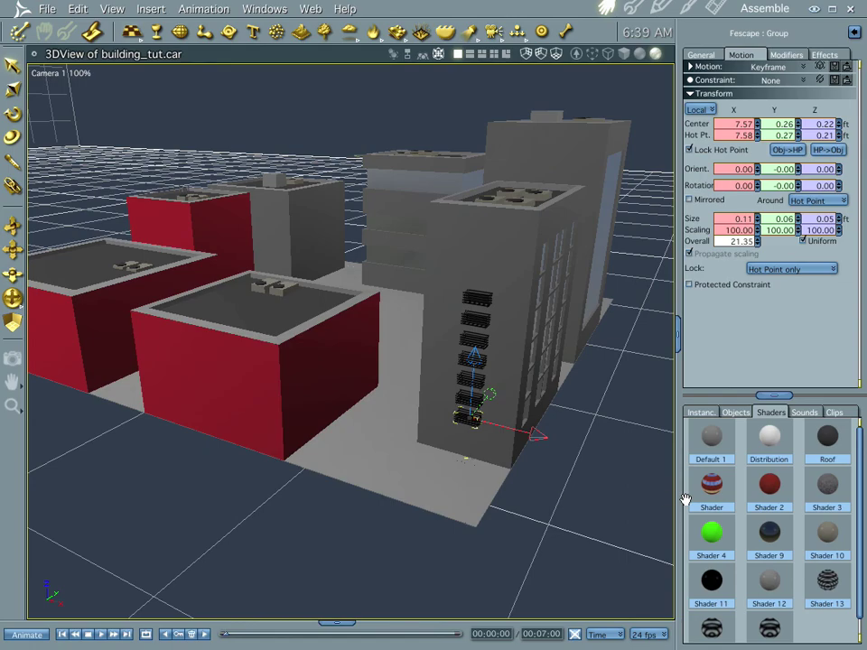
- Render the block with the recoloured building, and inspect the whole block from the front and from above
{"action": "key", "text": "ctrl+r"}
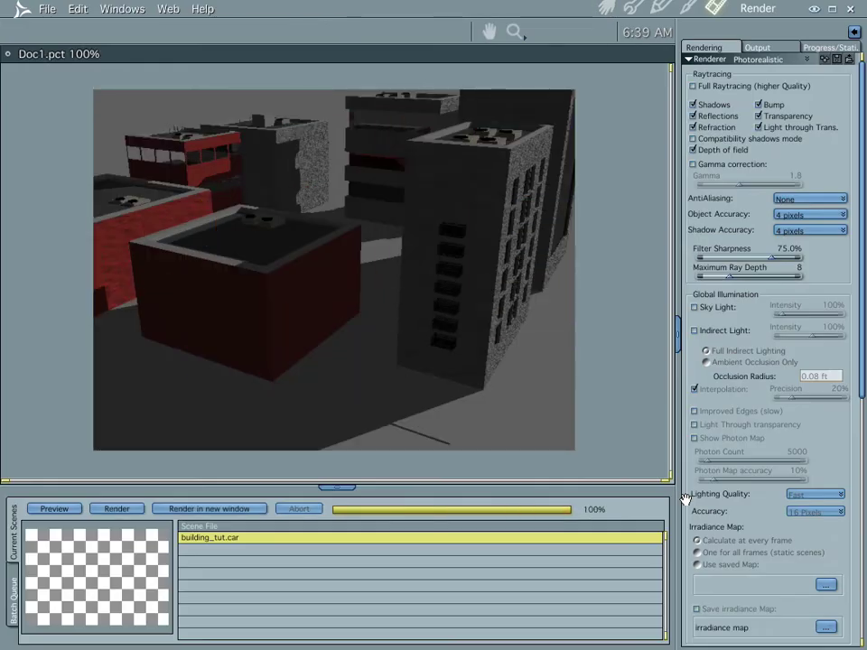
{"action": "left_click", "coordinate": [606, 8]}
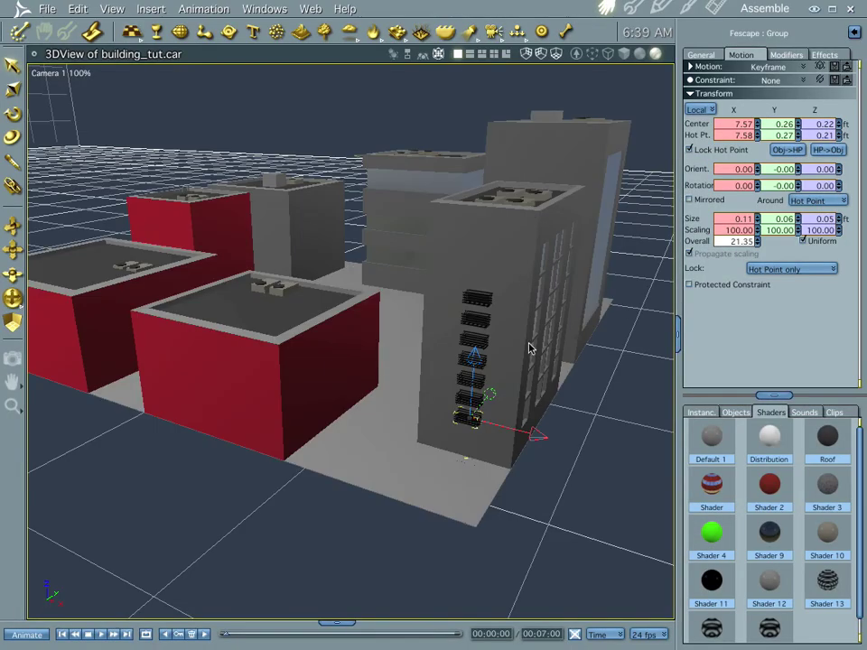
{"action": "left_click_drag", "start_coordinate": [531, 370], "coordinate": [482, 386], "text": "ctrl+alt"}
{"action": "left_click_drag", "start_coordinate": [548, 442], "coordinate": [367, 384], "text": "ctrl+alt"}
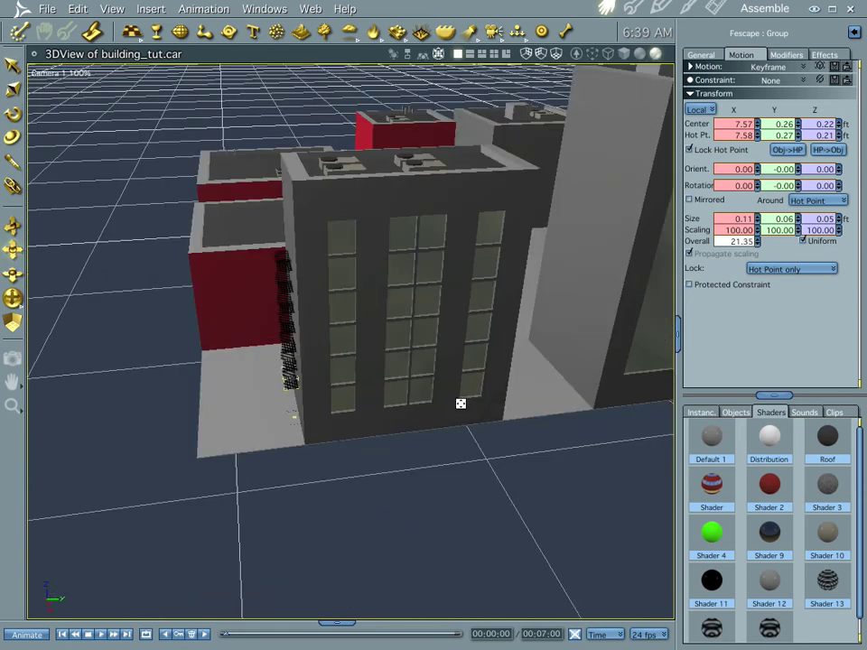
{"action": "left_click_drag", "start_coordinate": [505, 402], "coordinate": [429, 398], "text": "ctrl+alt"}
{"action": "left_click_drag", "start_coordinate": [454, 360], "coordinate": [421, 345], "text": "ctrl+shift"}
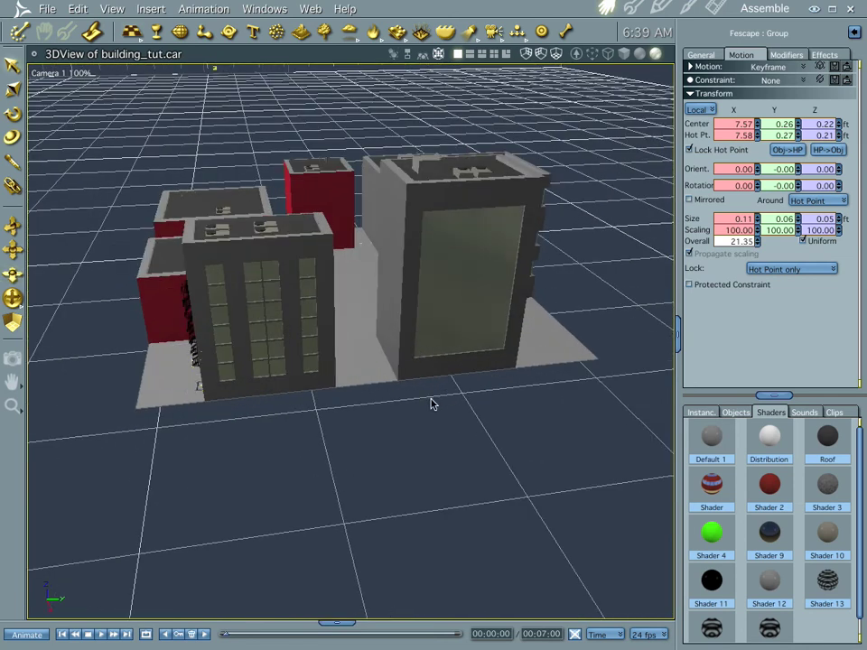
{"action": "left_click_drag", "start_coordinate": [431, 402], "coordinate": [427, 406], "text": "ctrl+shift"}
- Collapse the Block group and insert a 20 by 20 ft plane at ground level, centred at about X 8.21, Y 1.27 ft
{"action": "left_click", "coordinate": [700, 411]}
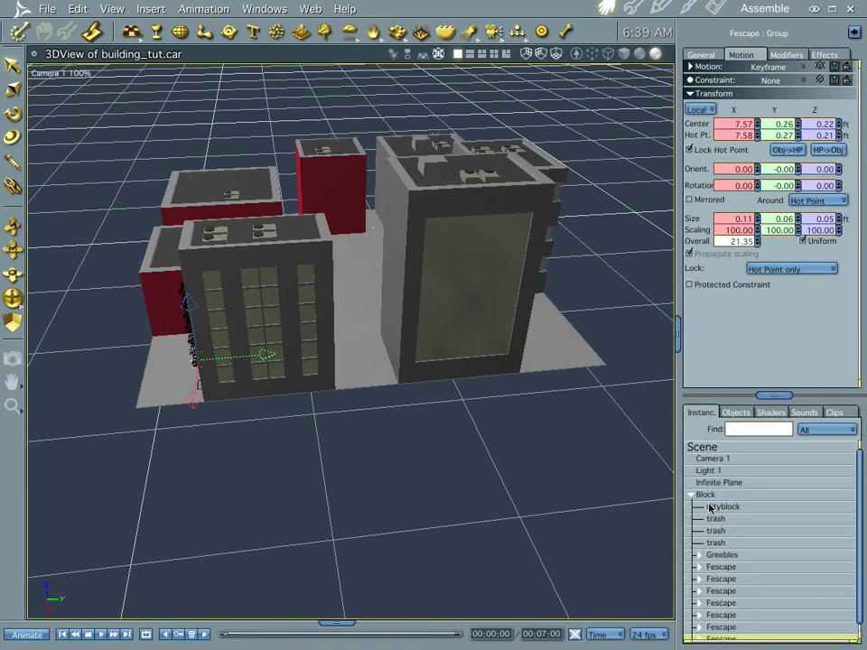
{"action": "left_click", "coordinate": [692, 494]}
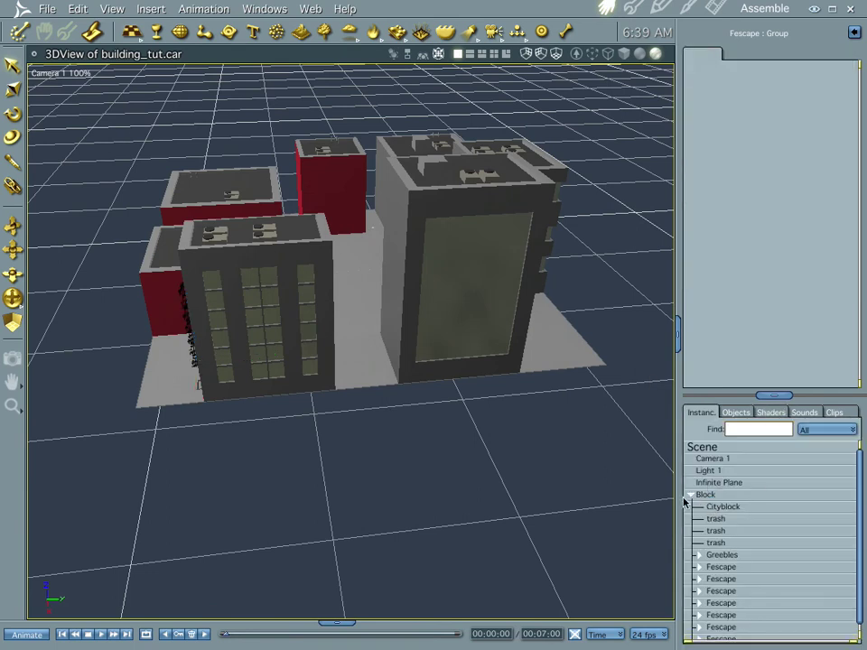
{"action": "left_click", "coordinate": [692, 496]}
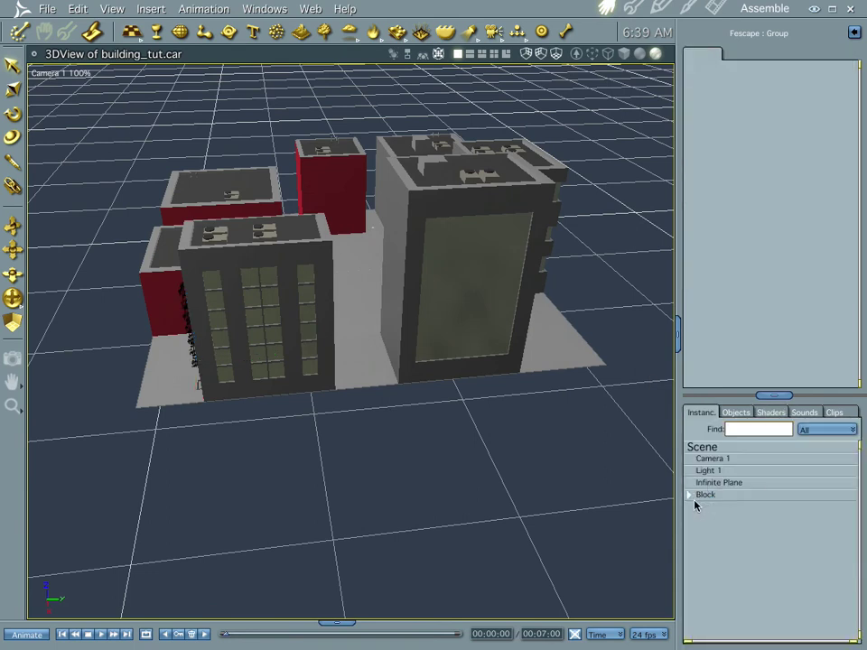
{"action": "left_click", "coordinate": [703, 495]}
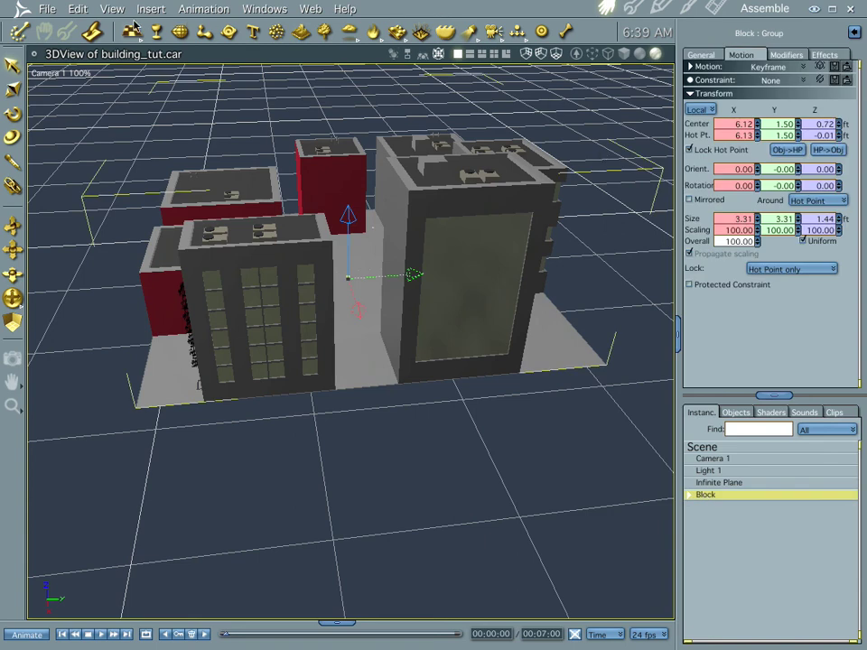
{"action": "left_click", "coordinate": [359, 432]}
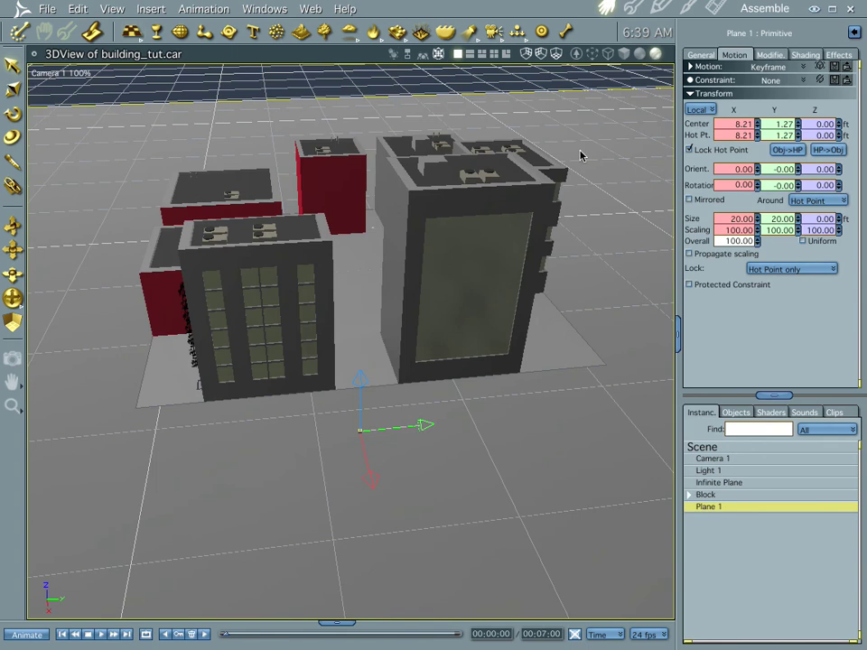
{"action": "scroll", "coordinate": [507, 332], "scroll_direction": "down", "scroll_amount": 5}
{"action": "scroll", "coordinate": [504, 337], "scroll_direction": "down", "scroll_amount": 4}
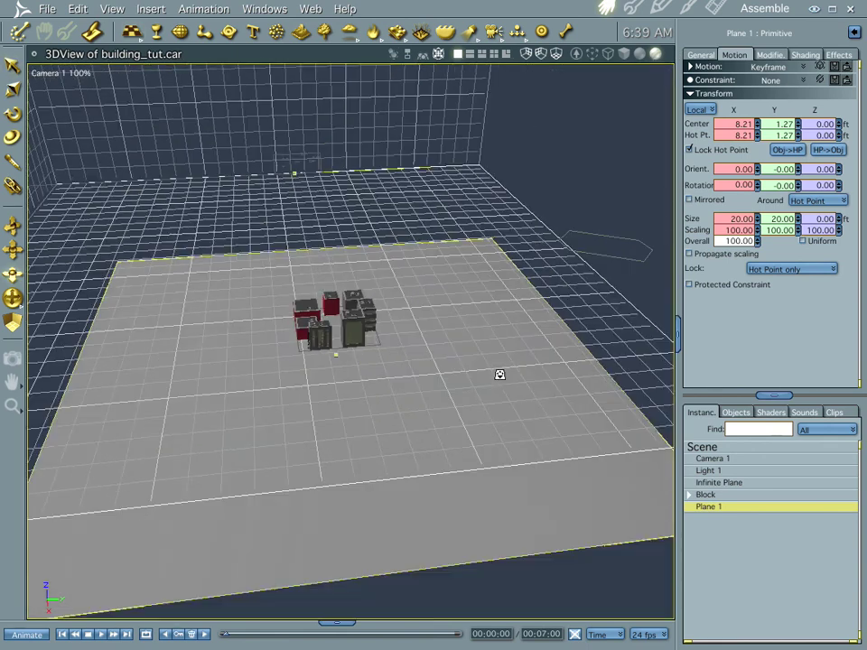
- Insert a Surface Replicator beside the Block group on the plane and choose Plane 1 as its source object
{"action": "left_click", "coordinate": [705, 496]}
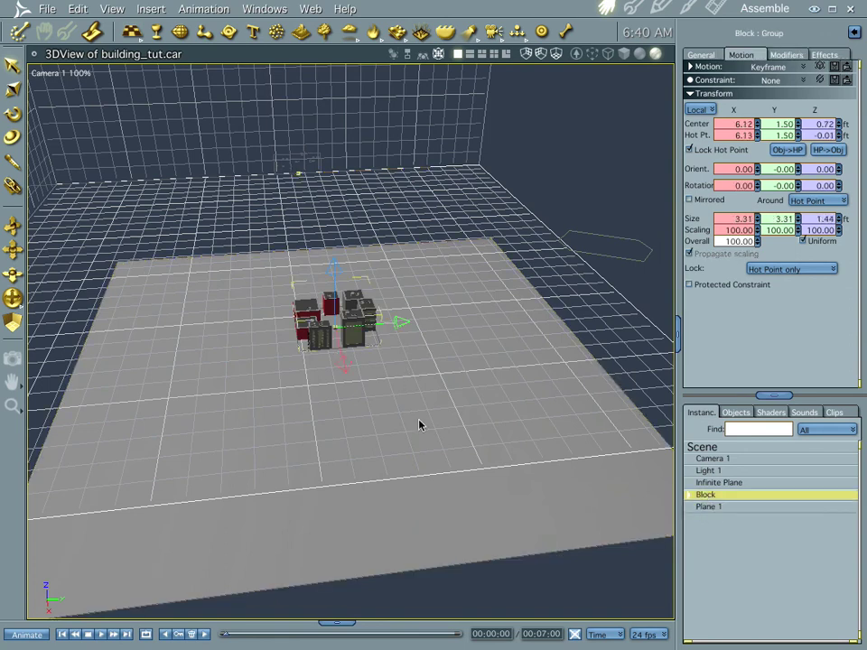
{"action": "middle_click_drag", "start_coordinate": [403, 387], "coordinate": [434, 371]}
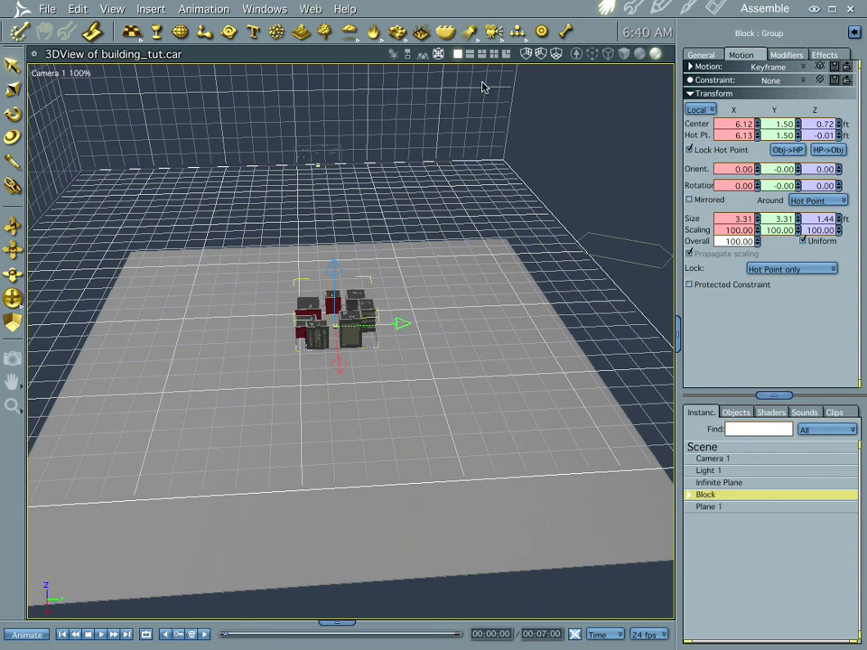
{"action": "left_click", "coordinate": [396, 34]}
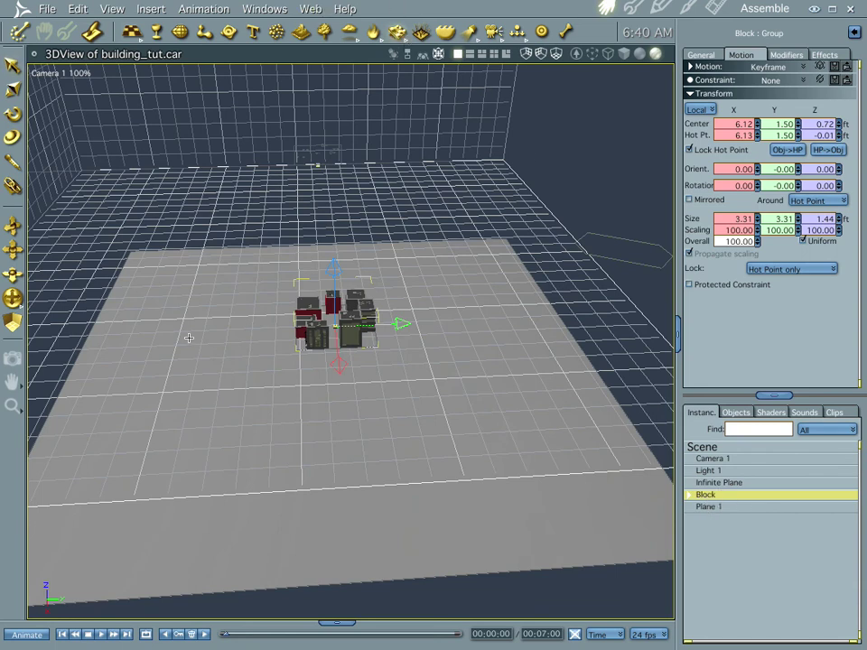
{"action": "left_click", "coordinate": [188, 335]}
{"action": "left_click", "coordinate": [634, 9]}
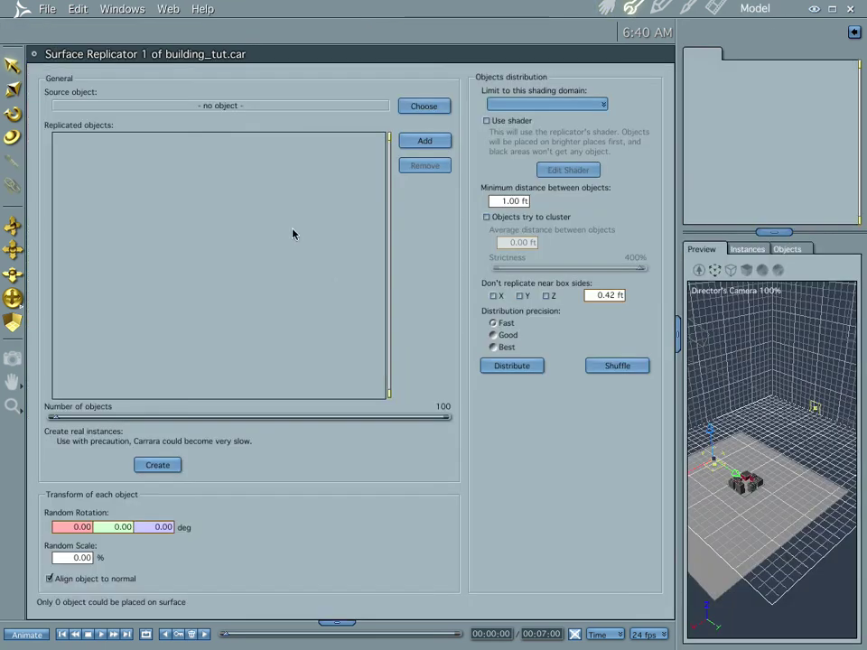
{"action": "left_click", "coordinate": [424, 106]}
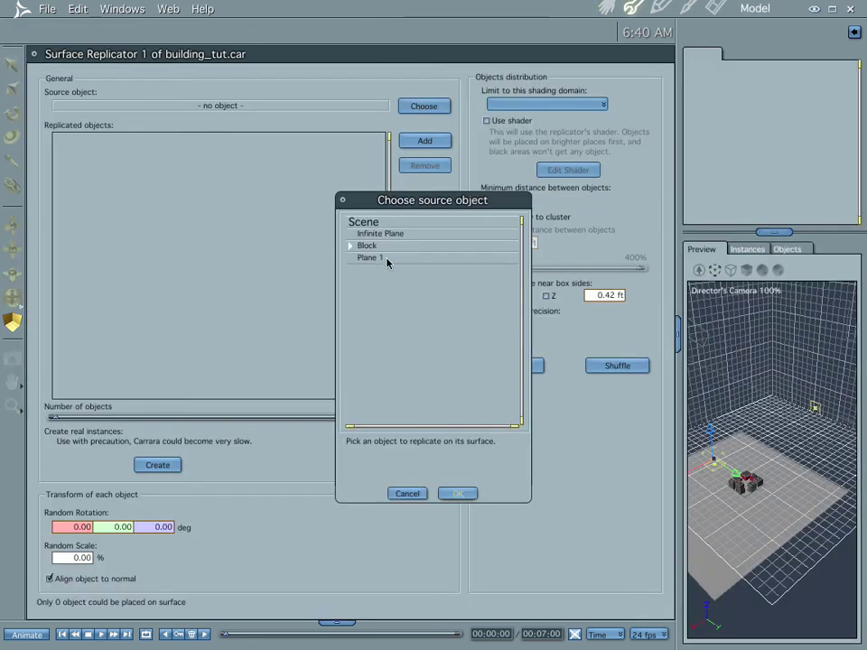
{"action": "left_click", "coordinate": [385, 259]}
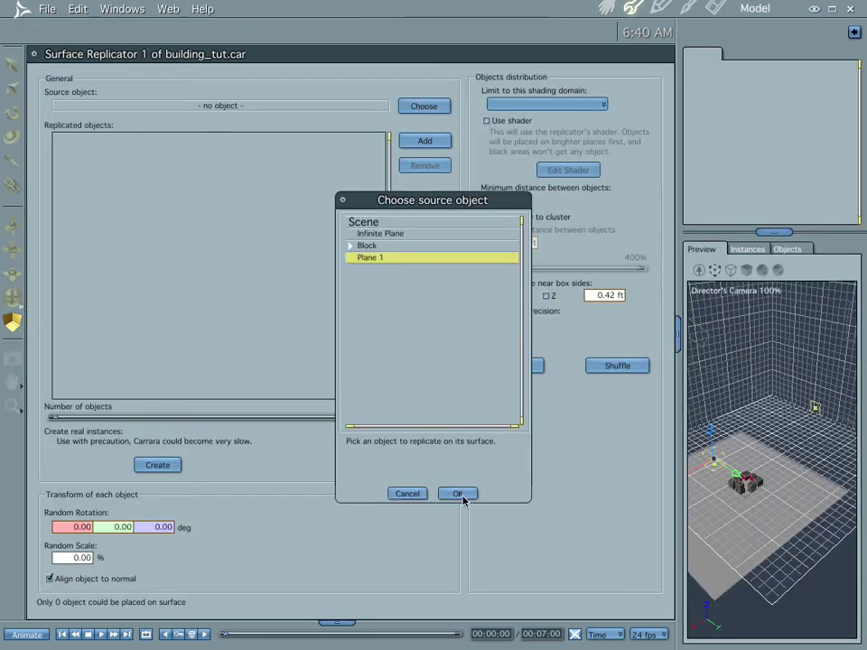
{"action": "left_click", "coordinate": [460, 496]}
- Add the Block group to the replicator's replicated objects and return to the assembly view
{"action": "left_click", "coordinate": [421, 140]}
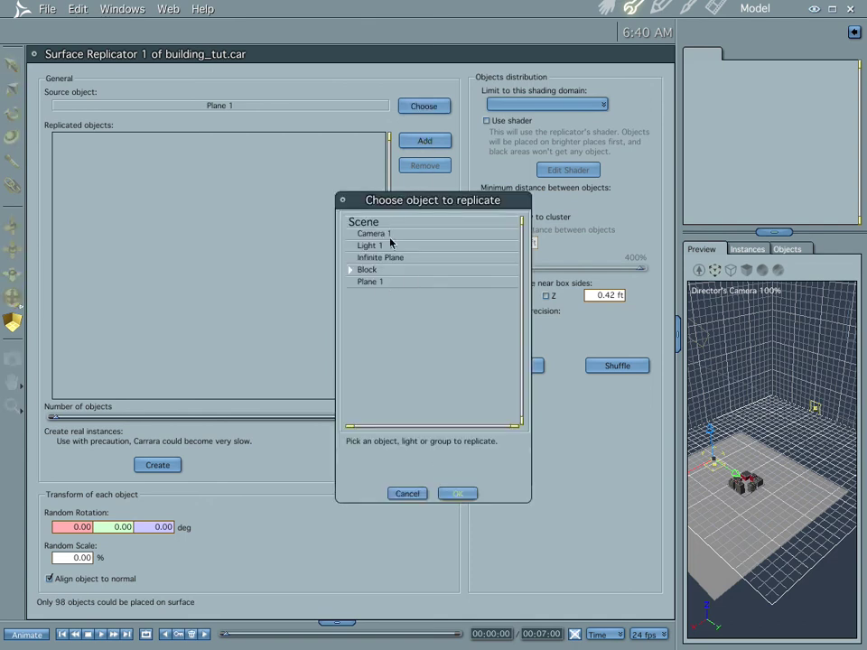
{"action": "left_click", "coordinate": [361, 269]}
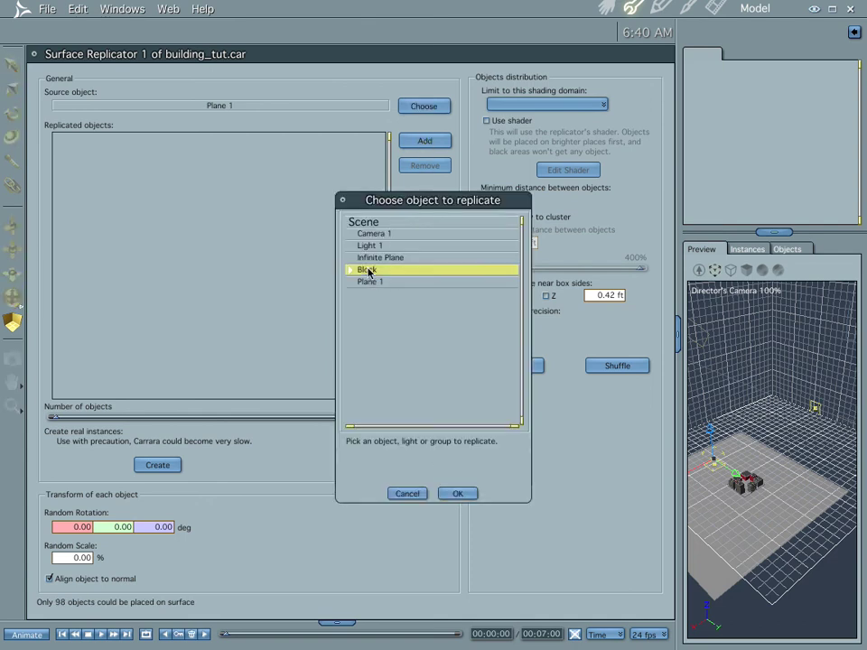
{"action": "left_click", "coordinate": [456, 496]}
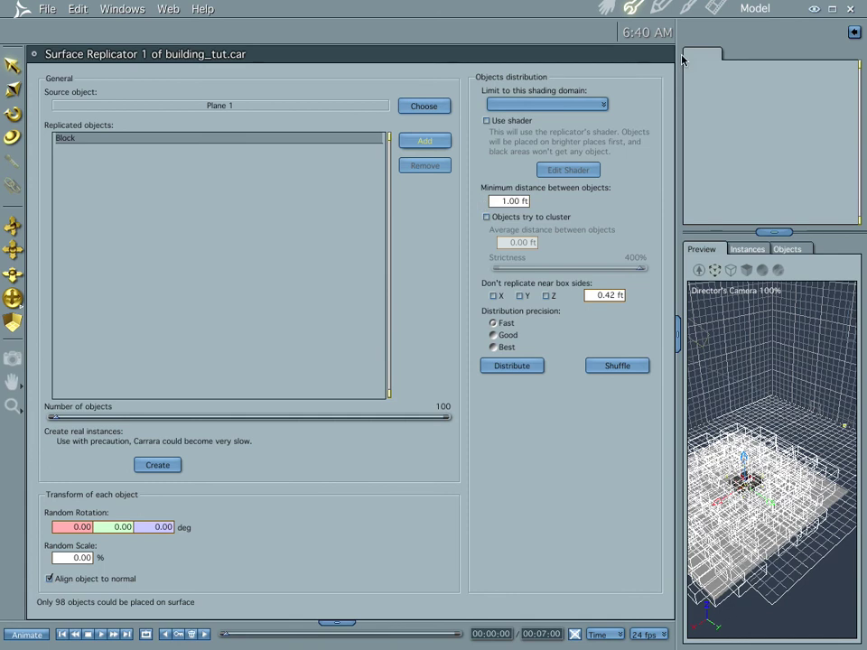
{"action": "left_click", "coordinate": [603, 9]}
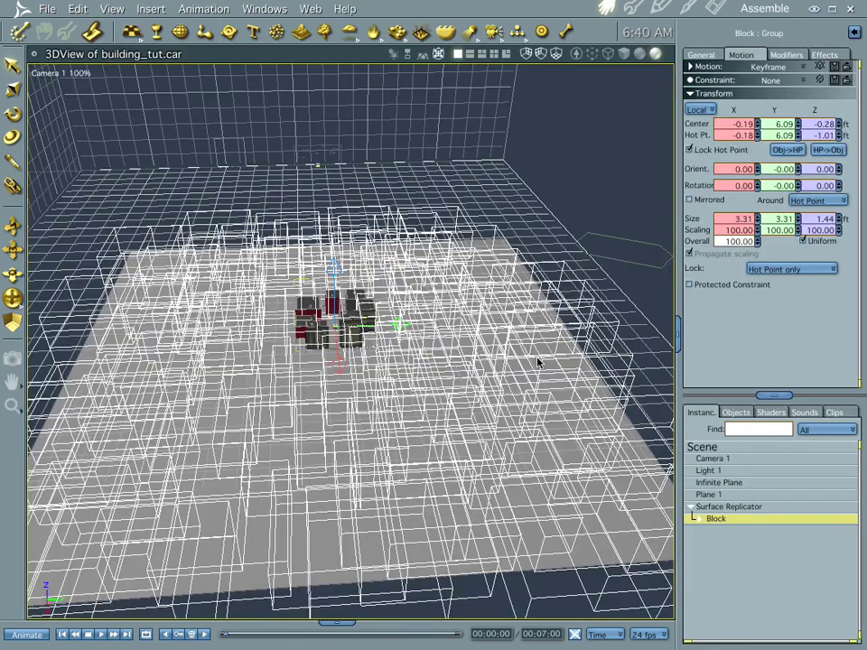
- Render the replicated city from a low corner view and return to the assembly view
{"action": "middle_click_drag", "start_coordinate": [515, 371], "coordinate": [532, 372]}
{"action": "middle_click_drag", "start_coordinate": [464, 428], "coordinate": [456, 365]}
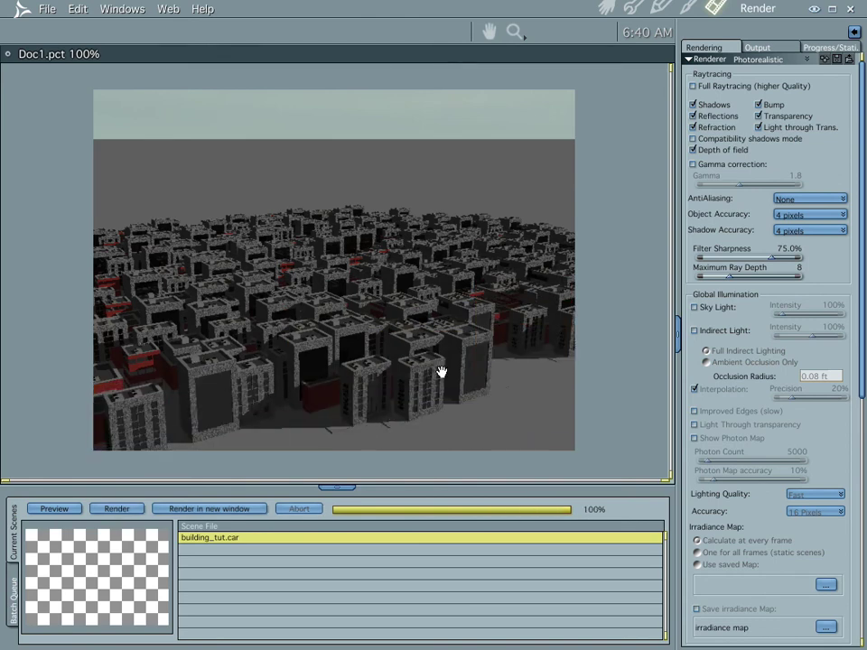
{"action": "left_click", "coordinate": [607, 9]}
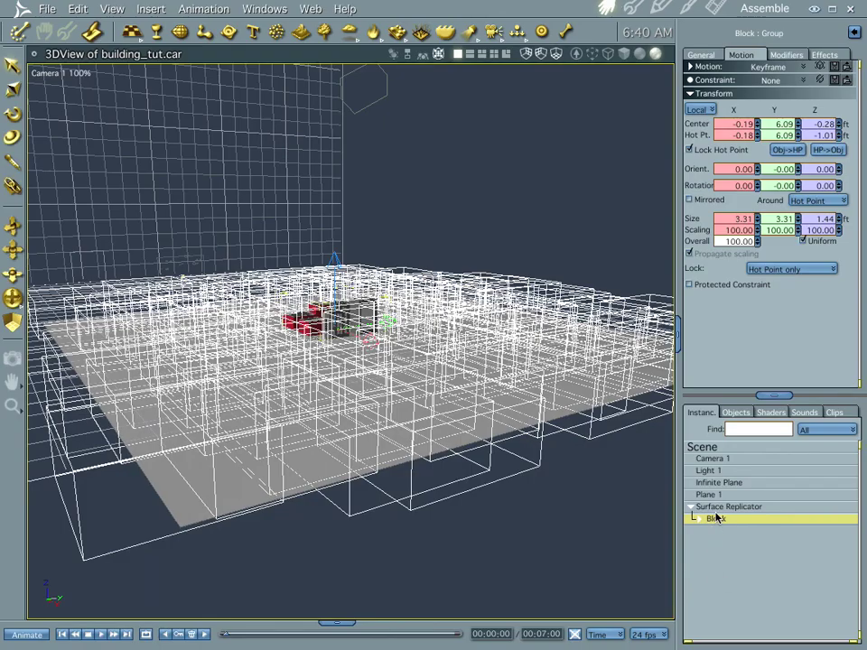
- Set the Surface Replicator's random Z rotation to 360 degrees and random scale to 100%, keeping 100 objects
{"action": "left_click", "coordinate": [716, 507]}
{"action": "double_click", "coordinate": [716, 509]}
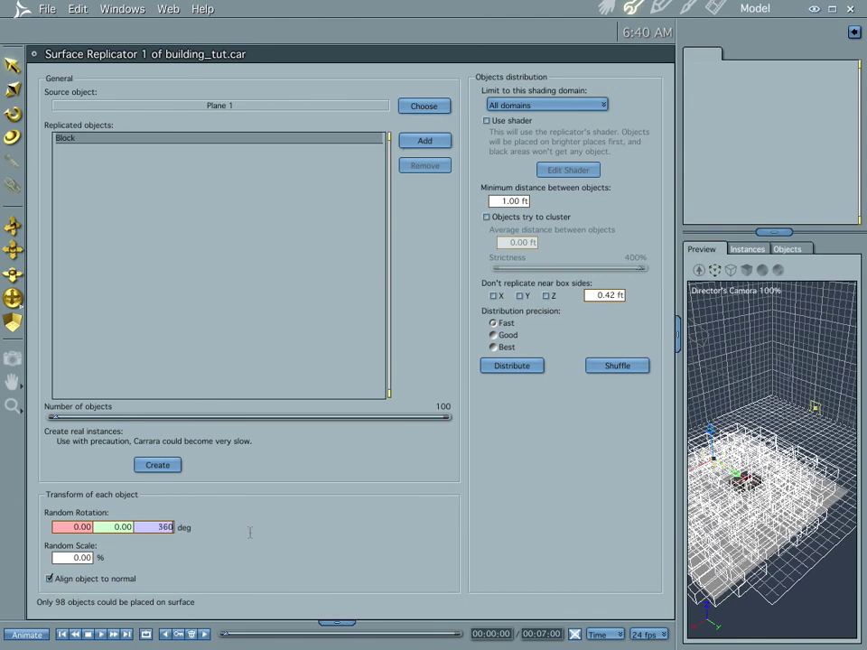
{"action": "key", "text": "Return"}
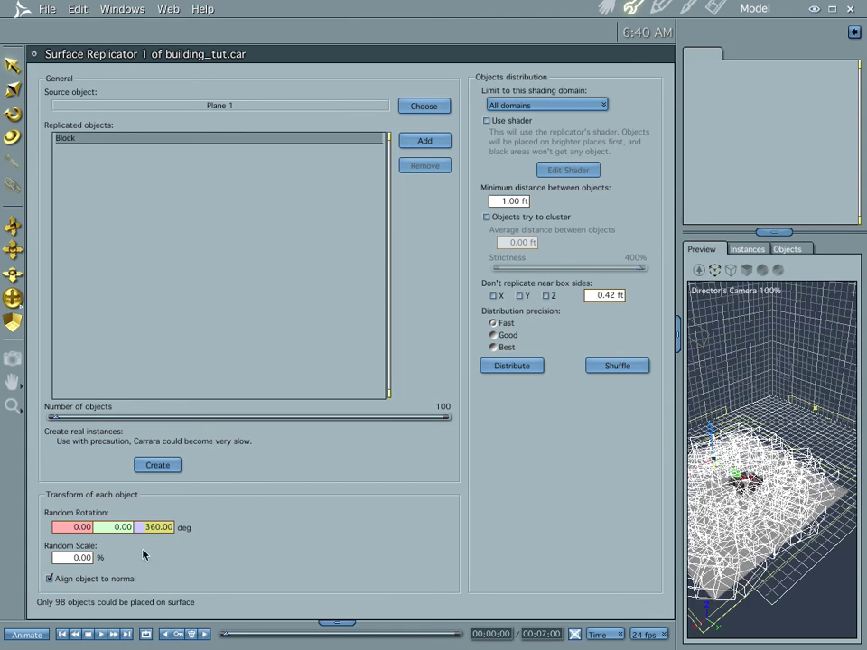
{"action": "left_click", "coordinate": [69, 559]}
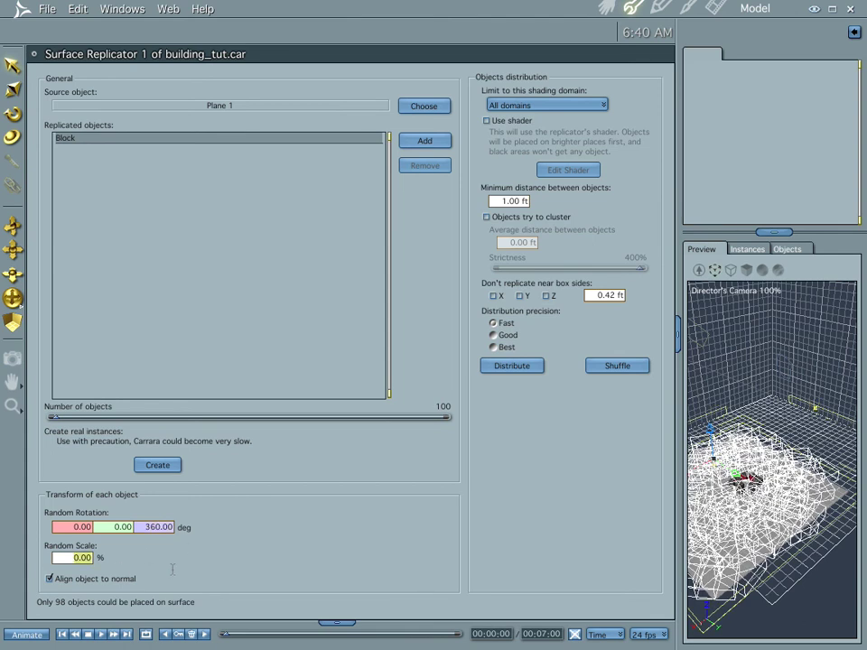
{"action": "type", "text": "100"}
{"action": "key", "text": "Return"}
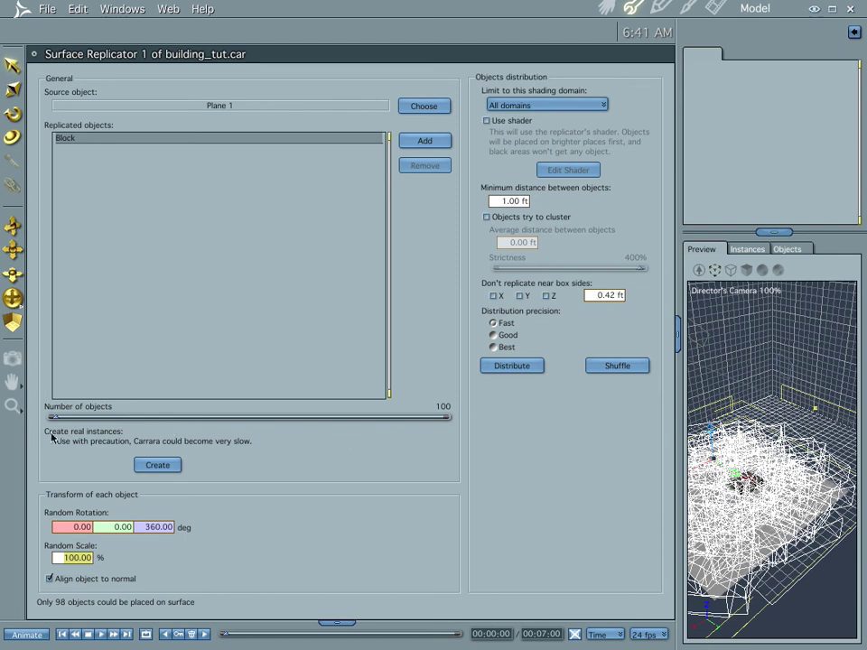
{"action": "left_click_drag", "start_coordinate": [54, 420], "coordinate": [56, 415]}
- Render the randomised city from the current view and again with more sky above it, returning to the assembly view
{"action": "left_click", "coordinate": [603, 8]}
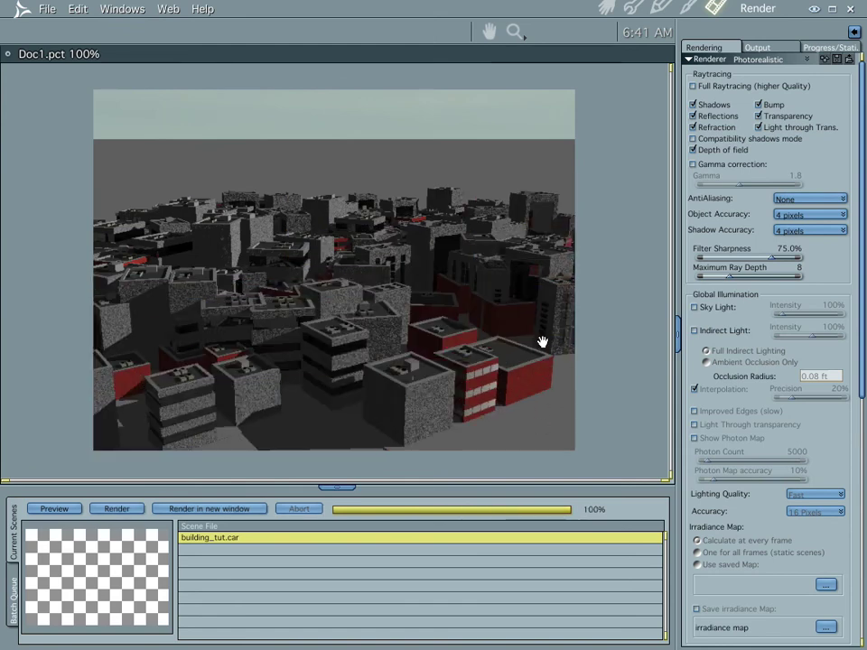
{"action": "left_click", "coordinate": [605, 8]}
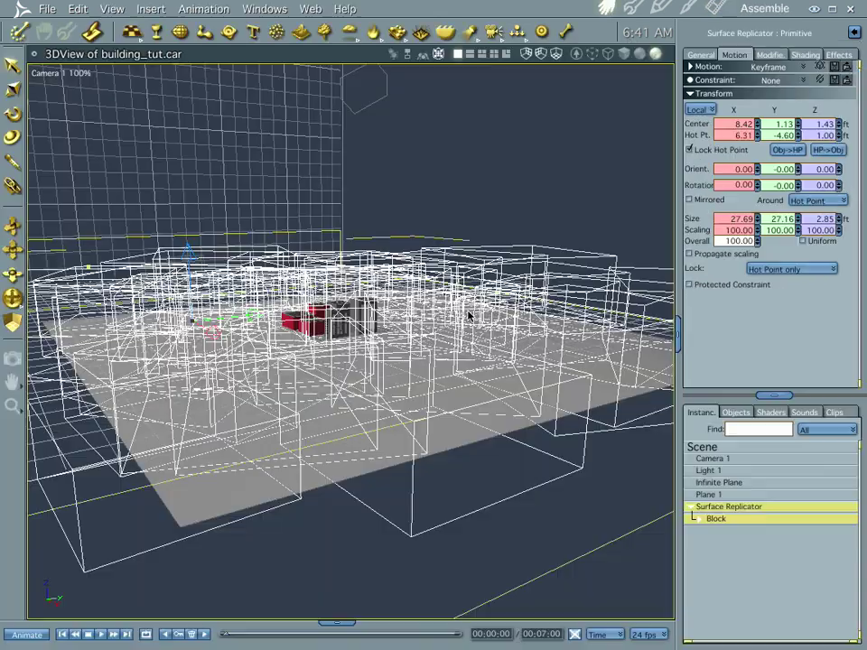
{"action": "middle_click_drag", "start_coordinate": [401, 388], "coordinate": [406, 371]}
{"action": "middle_click_drag", "start_coordinate": [428, 298], "coordinate": [462, 364]}
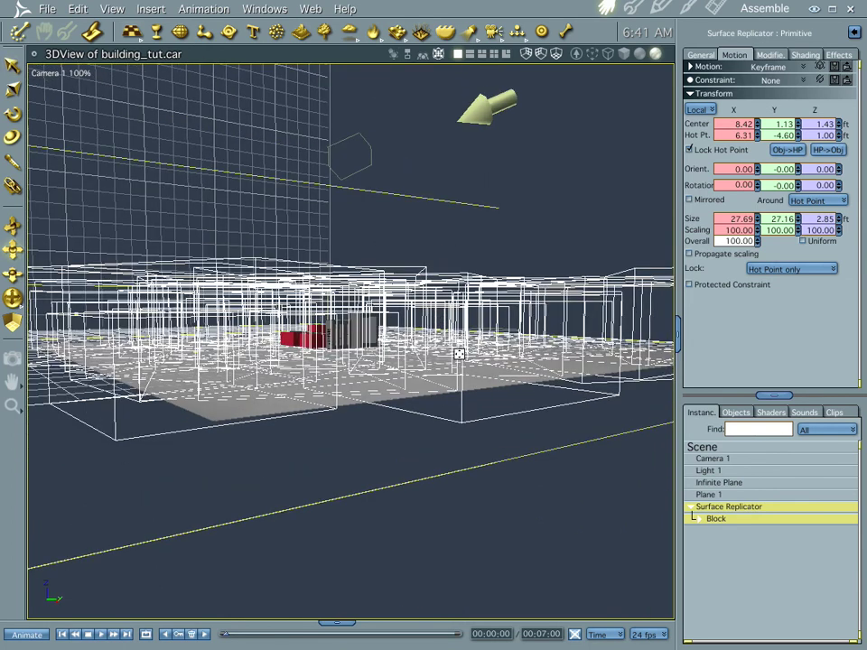
{"action": "middle_click_drag", "start_coordinate": [432, 303], "coordinate": [432, 383]}
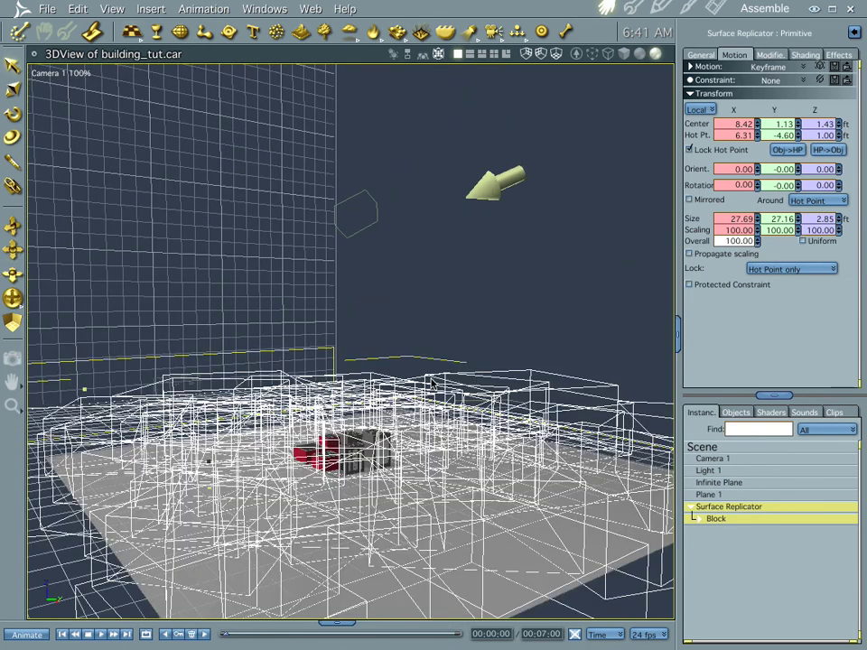
{"action": "key", "text": "ctrl+r"}
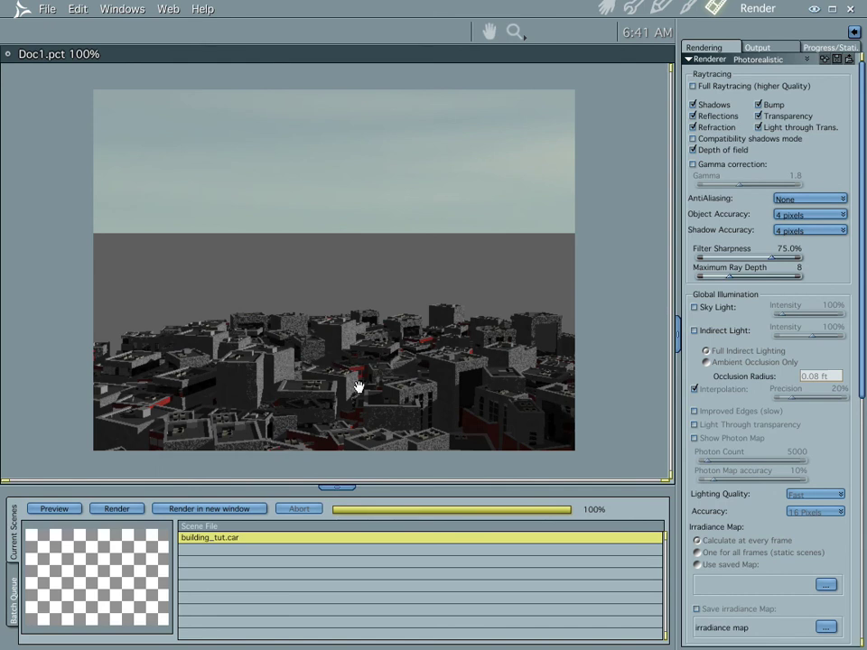
{"action": "left_click", "coordinate": [606, 8]}
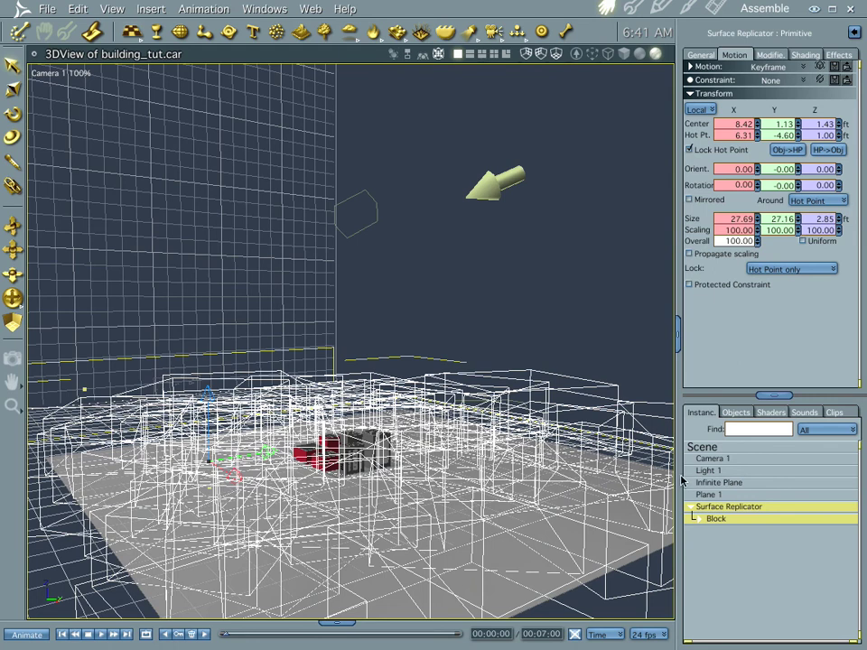
- Move the Block group out of the Surface Replicator to the top level of the scene
{"action": "left_click", "coordinate": [712, 520]}
{"action": "left_click_drag", "start_coordinate": [713, 522], "coordinate": [713, 510]}
{"action": "left_click", "coordinate": [711, 519]}
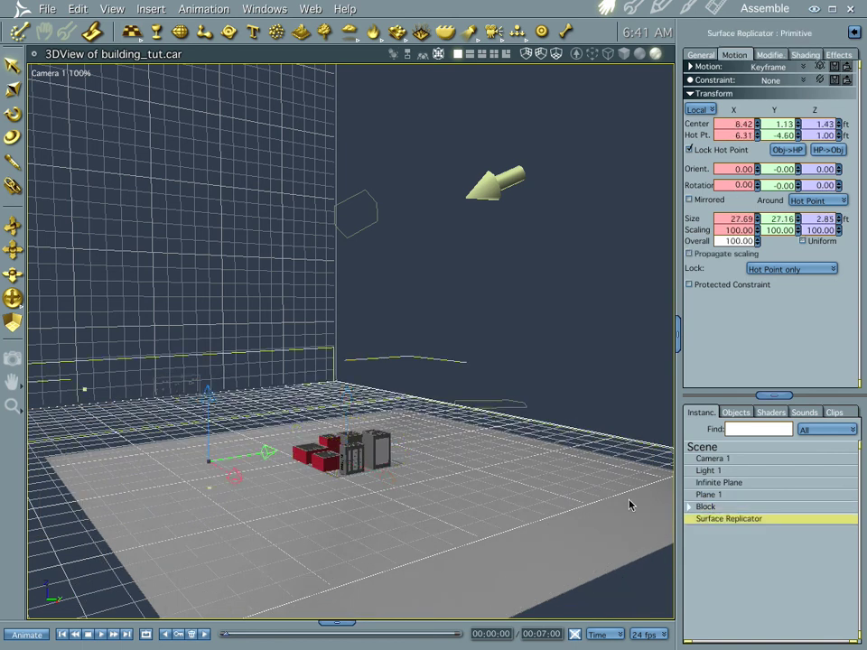
- Frame the Block group, inspect its buildings from several sides, and render it from an elevated corner view
{"action": "left_click", "coordinate": [706, 509]}
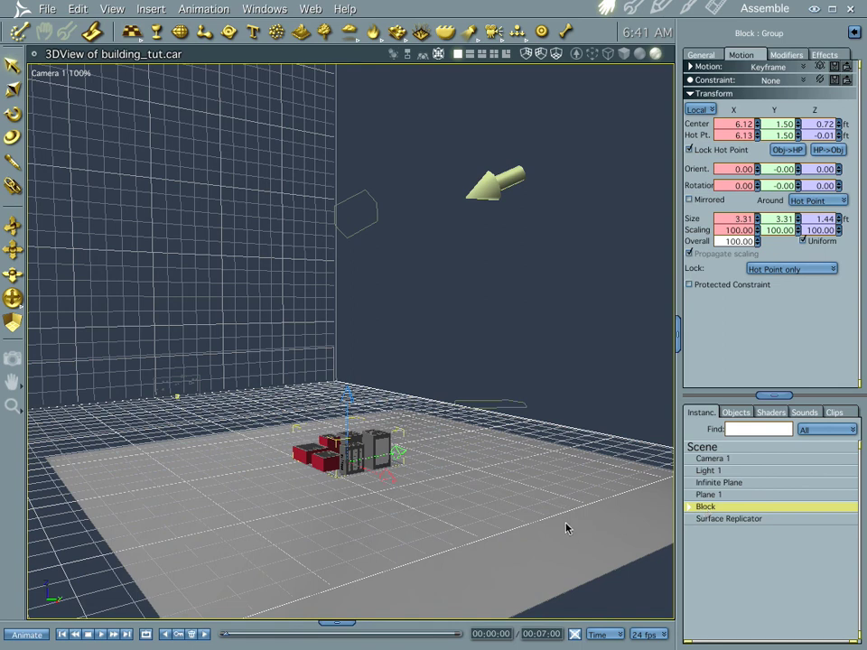
{"action": "key", "text": "0"}
{"action": "middle_click_drag", "start_coordinate": [442, 478], "coordinate": [427, 500]}
{"action": "middle_click_drag", "start_coordinate": [463, 445], "coordinate": [430, 455]}
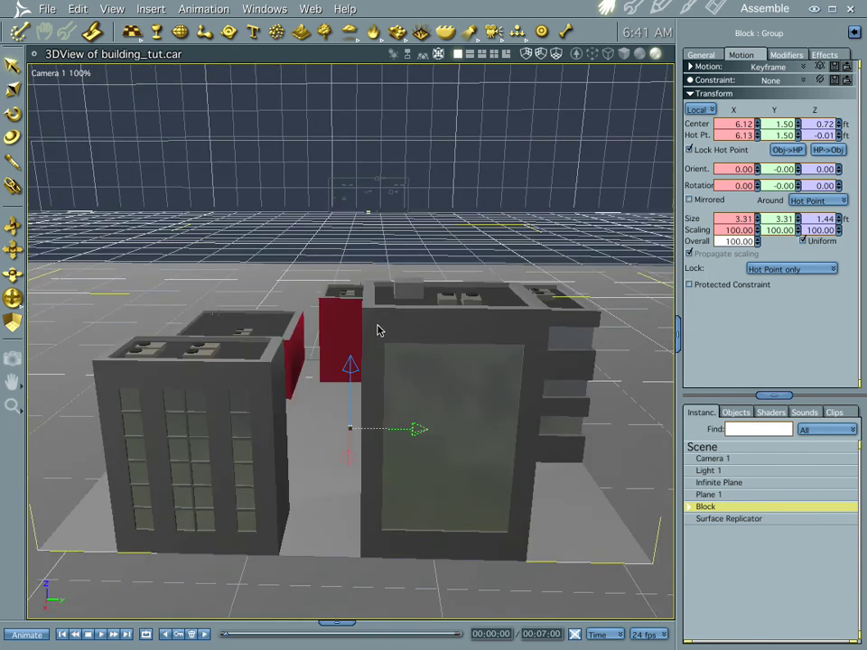
{"action": "middle_click_drag", "start_coordinate": [261, 503], "coordinate": [342, 484]}
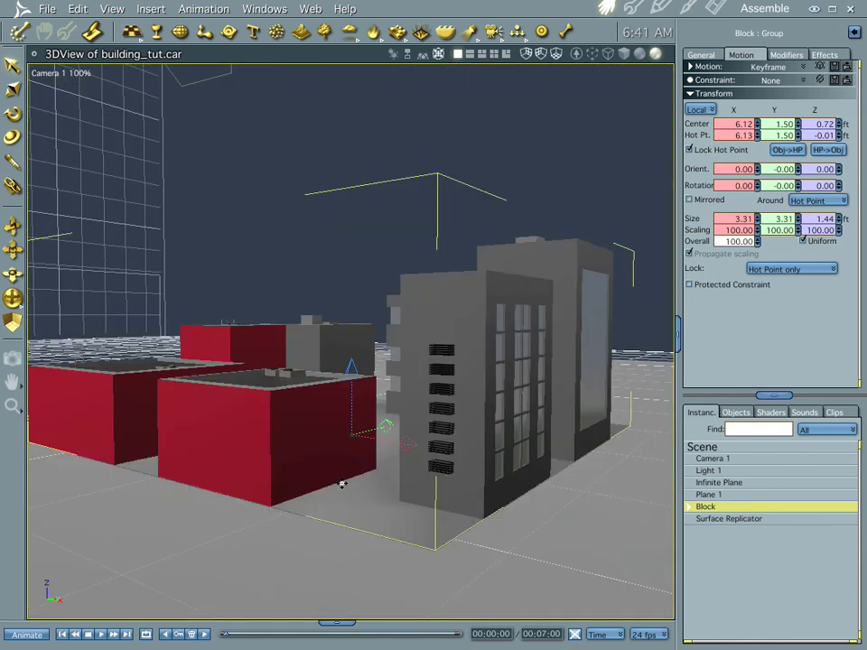
{"action": "middle_click_drag", "start_coordinate": [384, 418], "coordinate": [435, 326]}
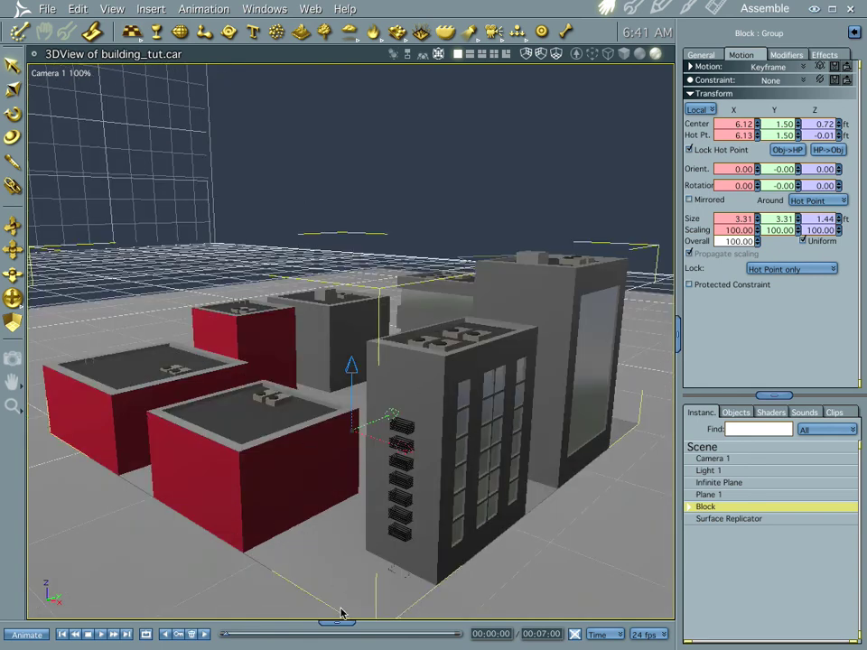
{"action": "middle_click_drag", "start_coordinate": [495, 458], "coordinate": [435, 474]}
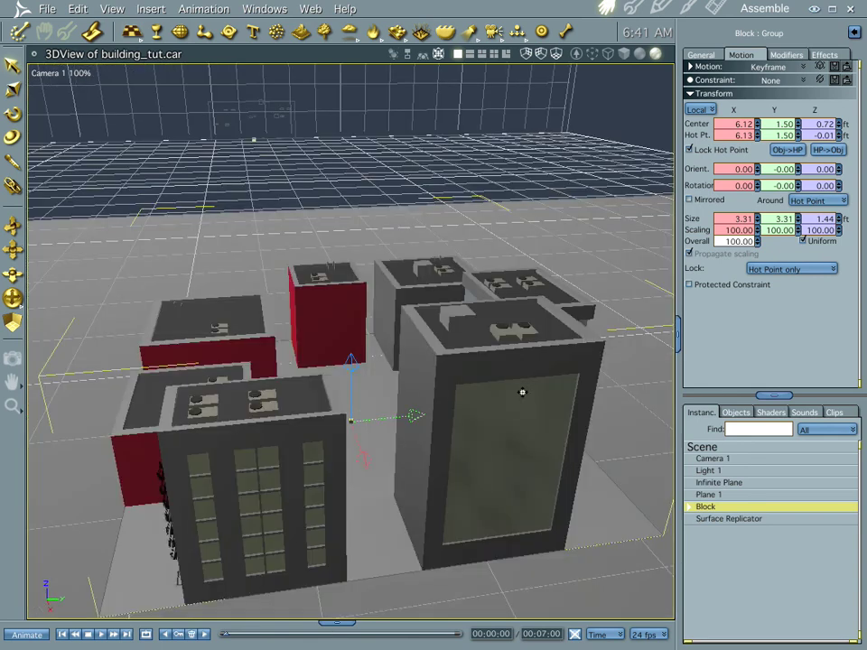
{"action": "middle_click_drag", "start_coordinate": [522, 360], "coordinate": [483, 365]}
{"action": "middle_click_drag", "start_coordinate": [587, 393], "coordinate": [538, 391]}
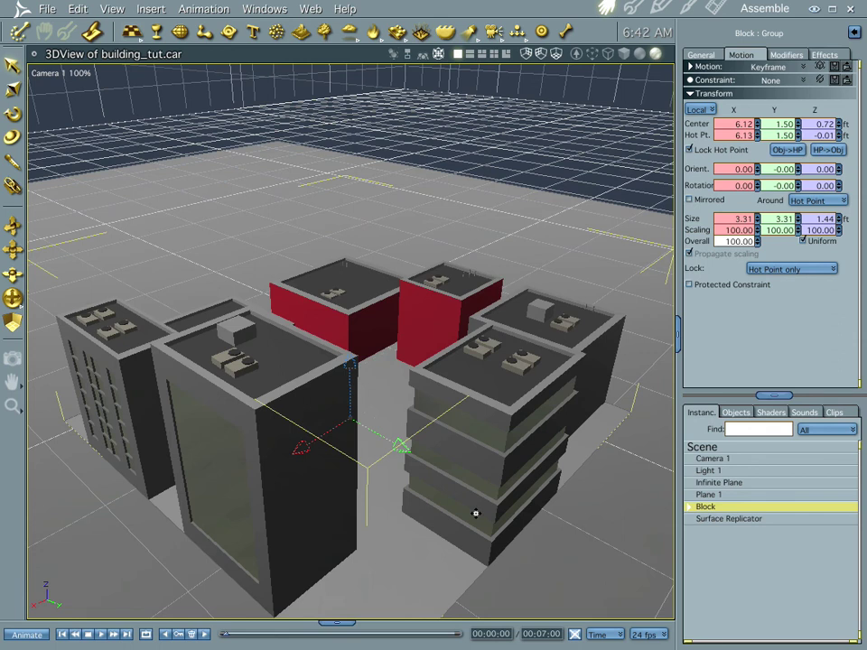
{"action": "key", "text": "ctrl+r"}
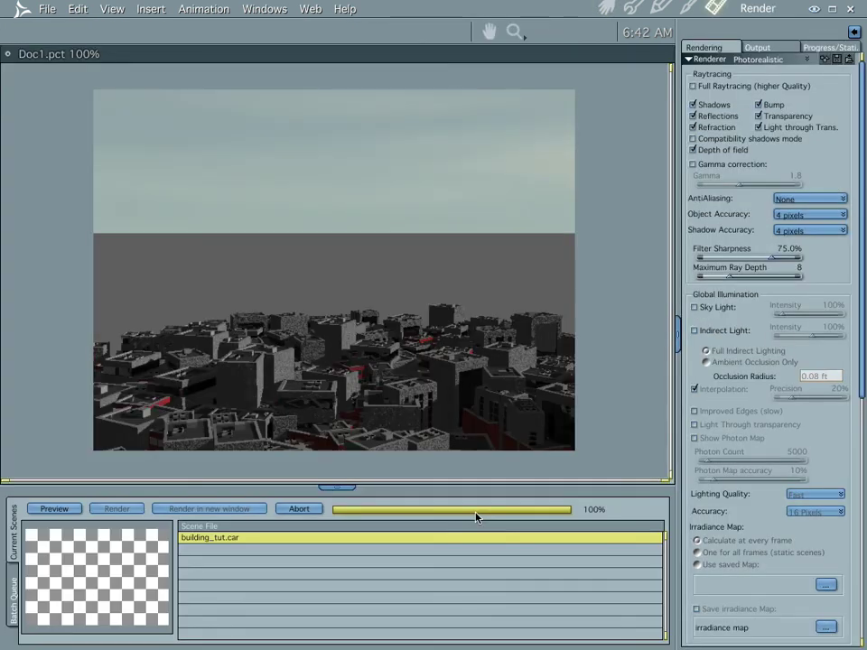